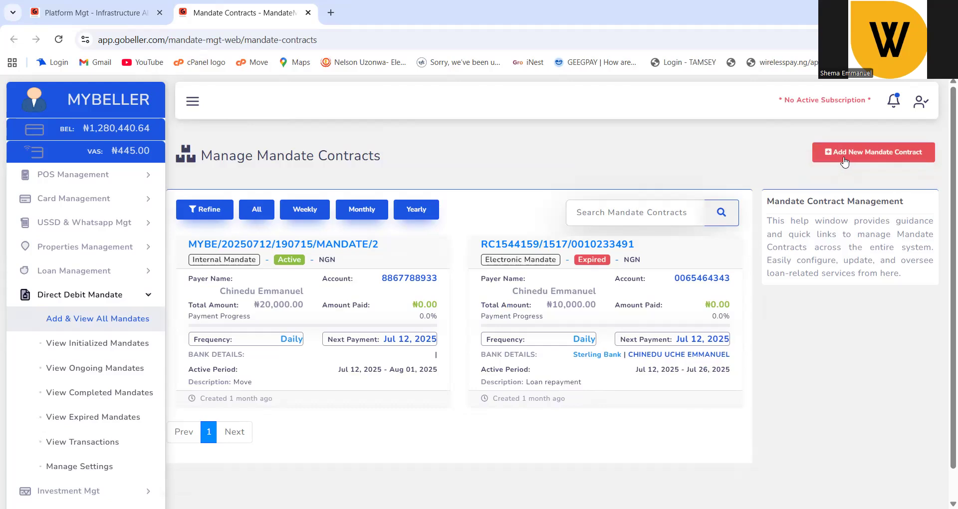
Start a new mandate contract from the Manage Mandate Contracts list.
click(844, 157)
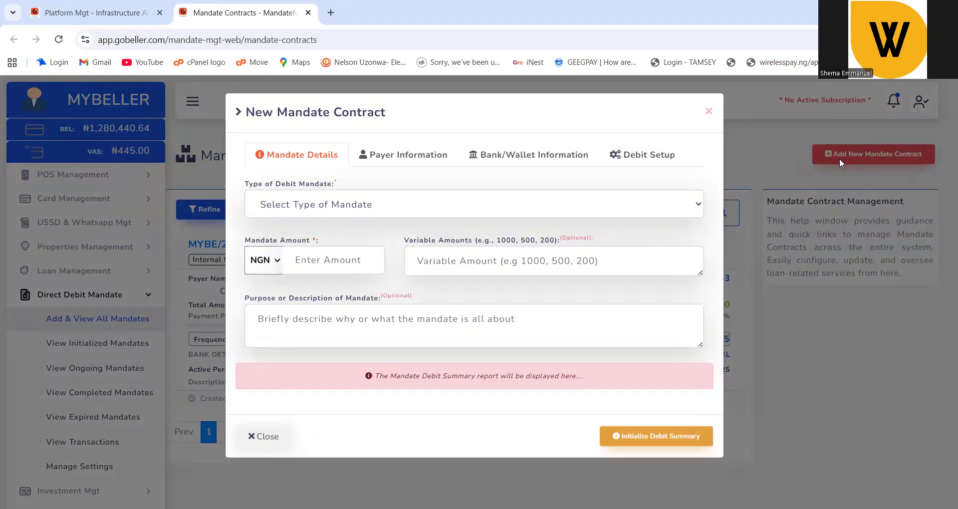
Settle on Electronic Mandate as the debit mandate type after briefly trying Internal Mandate.
click(308, 209)
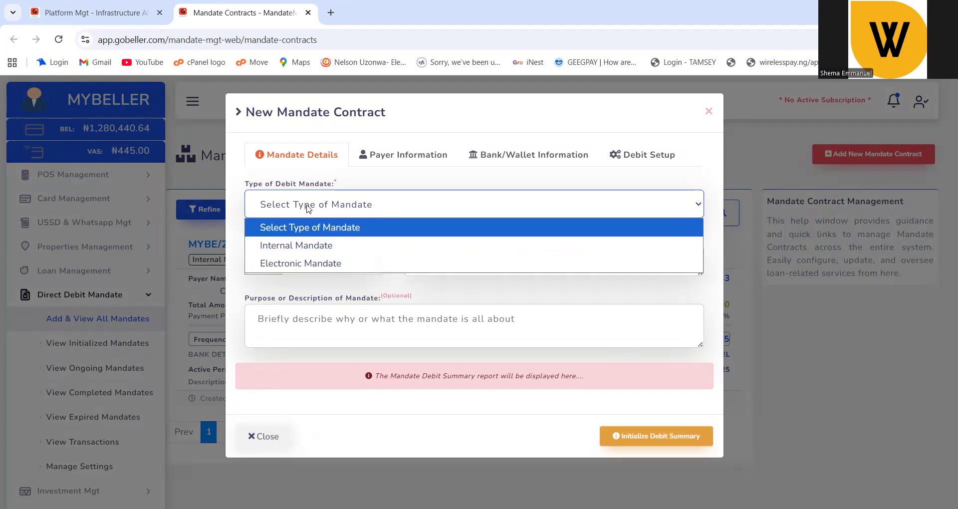
click(315, 263)
click(300, 214)
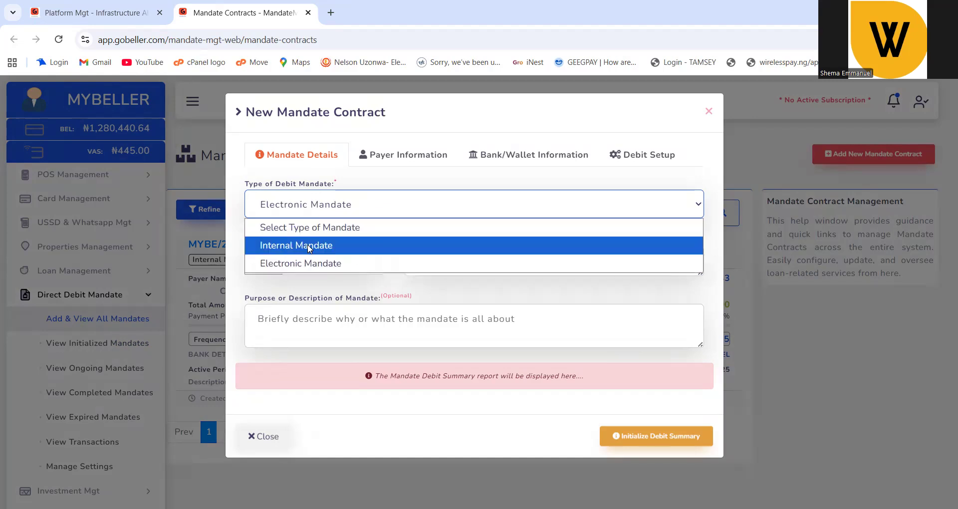
click(310, 248)
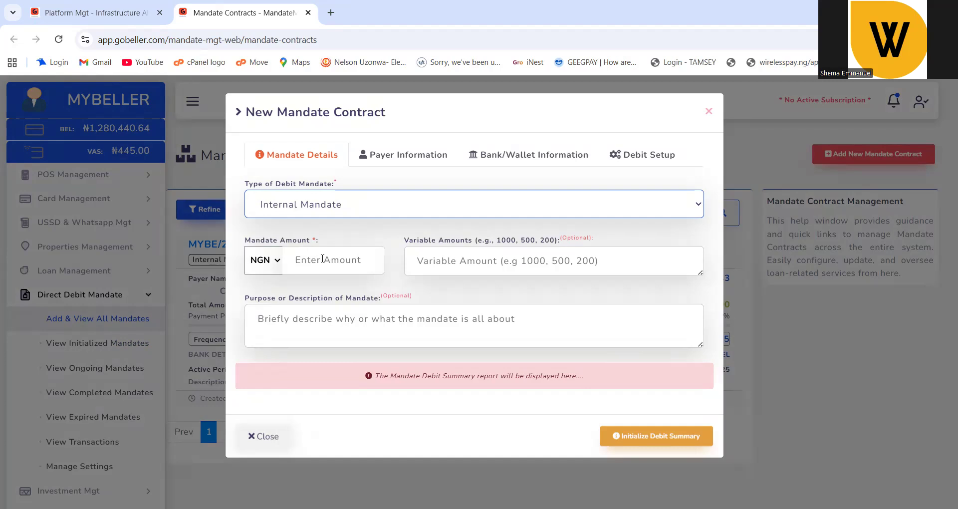
click(323, 259)
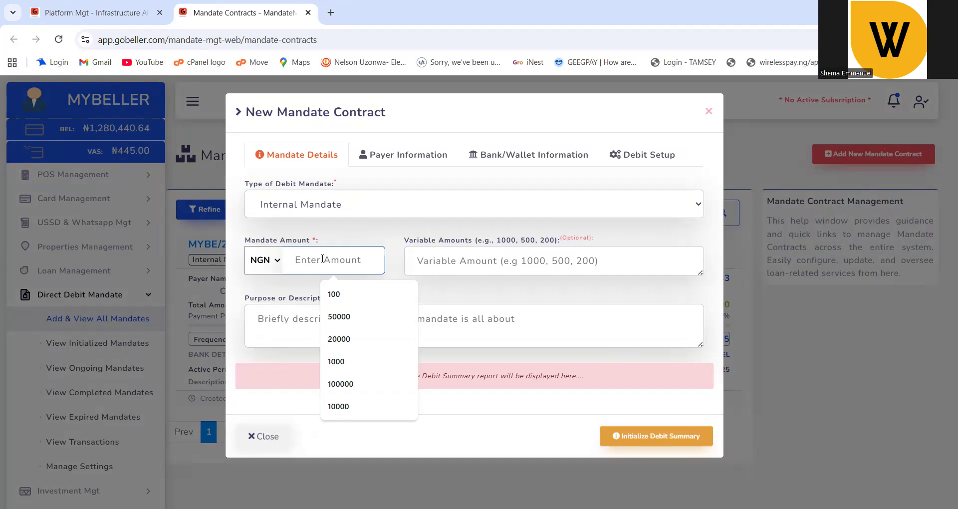
click(299, 204)
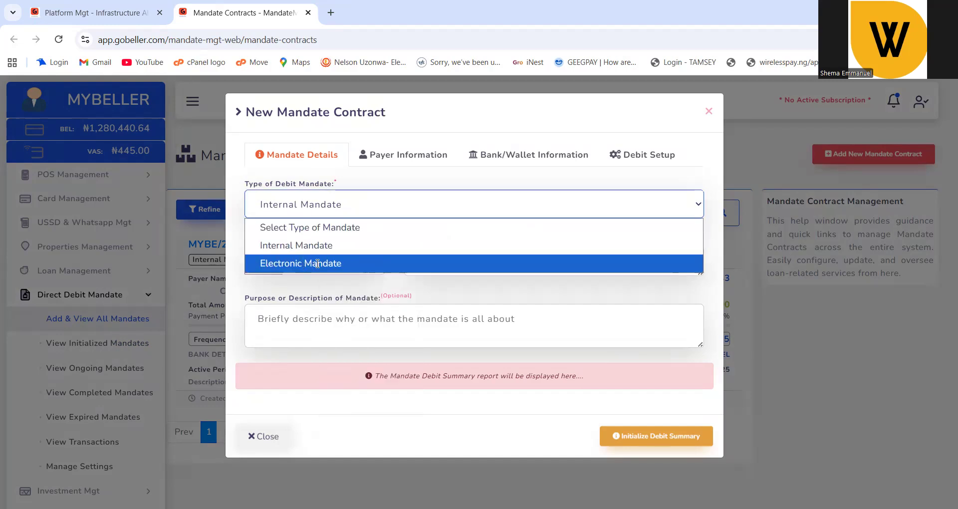
click(300, 262)
click(317, 263)
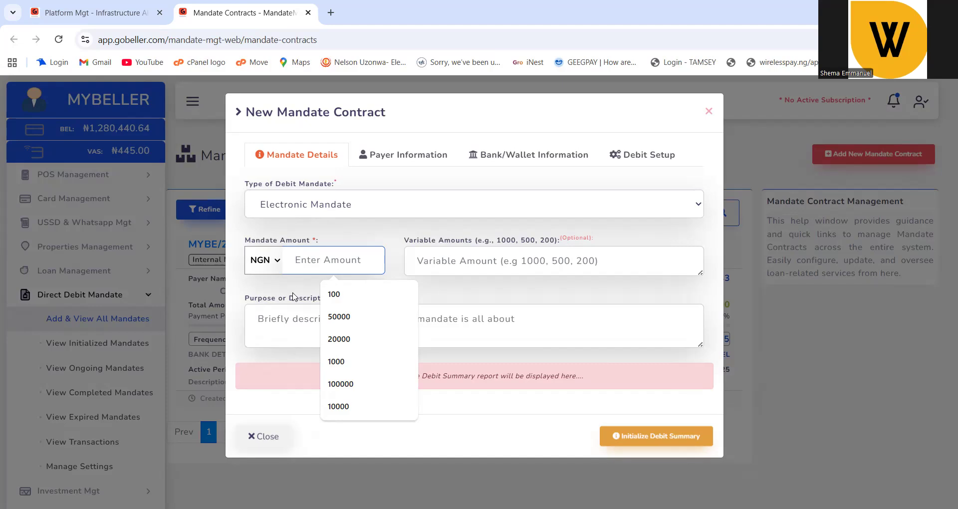
click(290, 325)
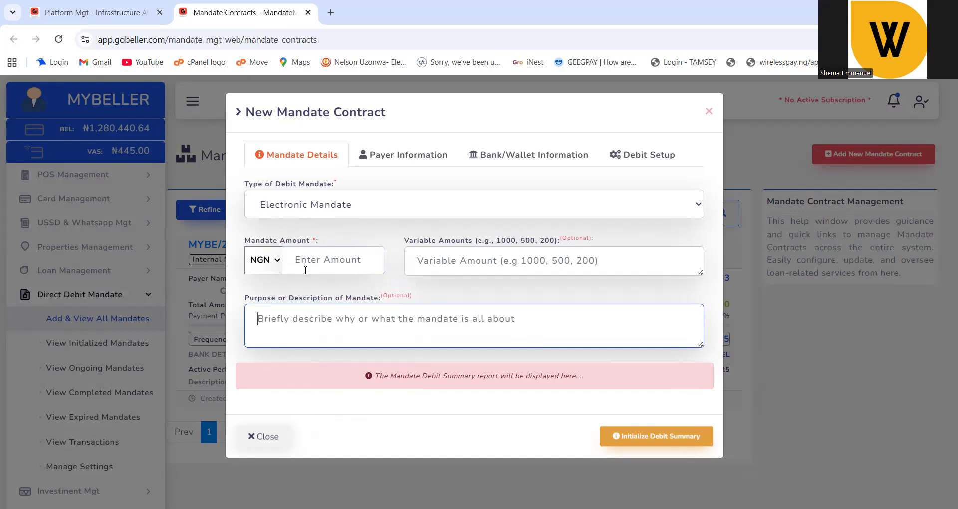
click(275, 208)
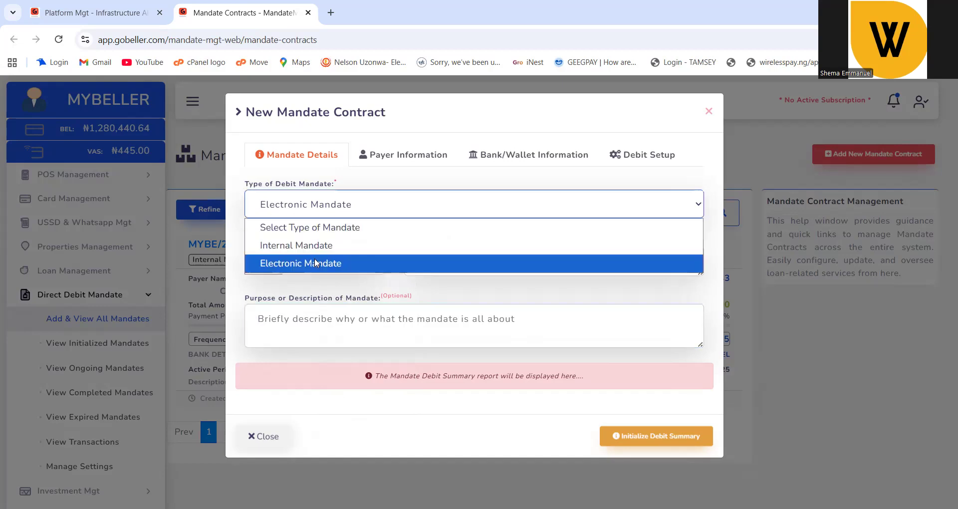
click(329, 264)
click(330, 268)
Replace the stray digits with a mandate amount of 150,000 NGN.
text(10)
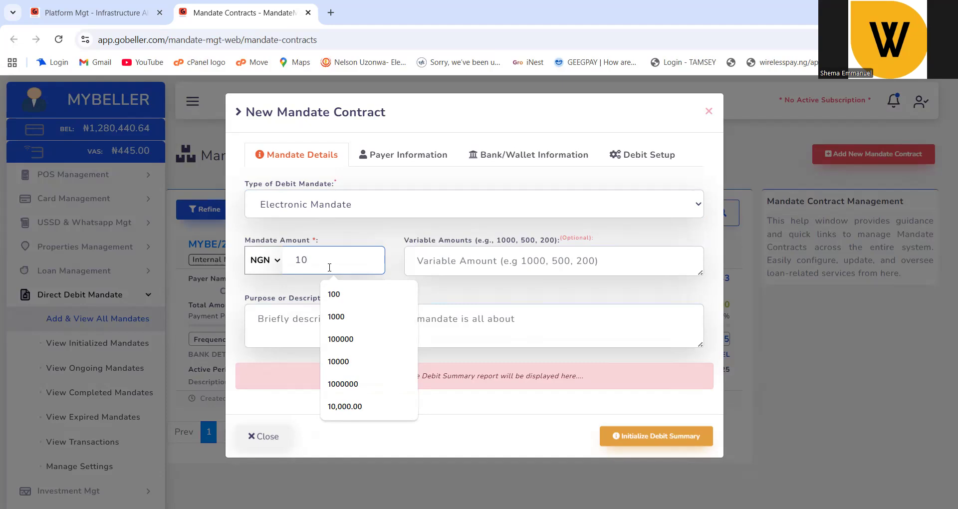
key(BackSpace)
key(BackSpace)
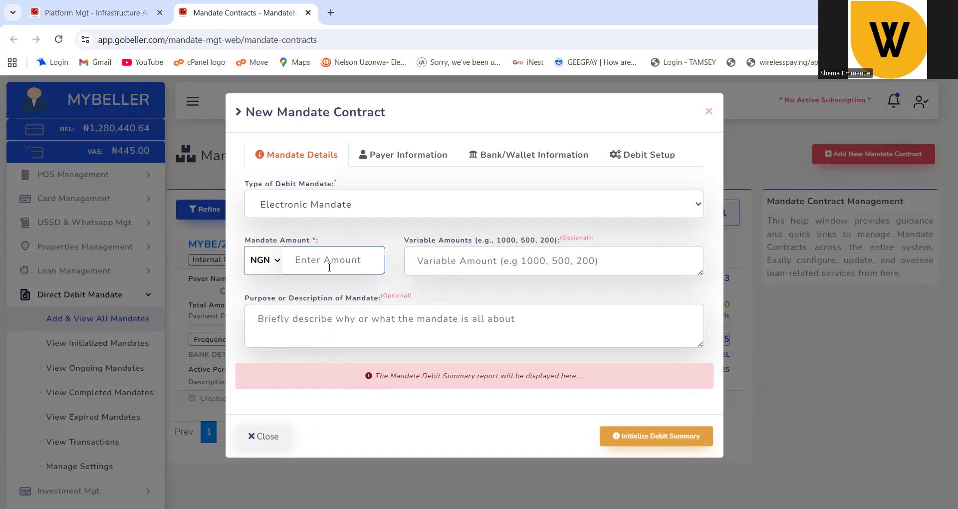
text(10)
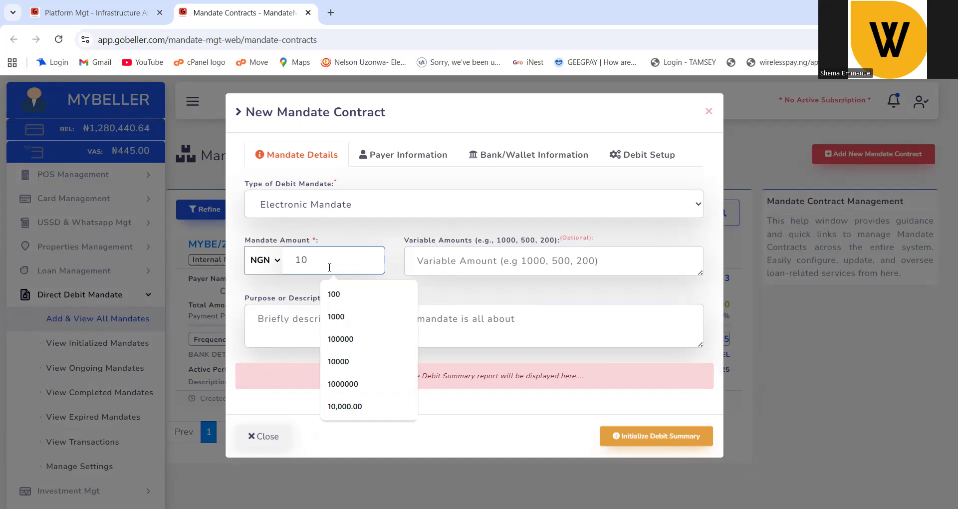
key(BackSpace)
text(1)
key(BackSpace)
key(BackSpace)
text(150,)
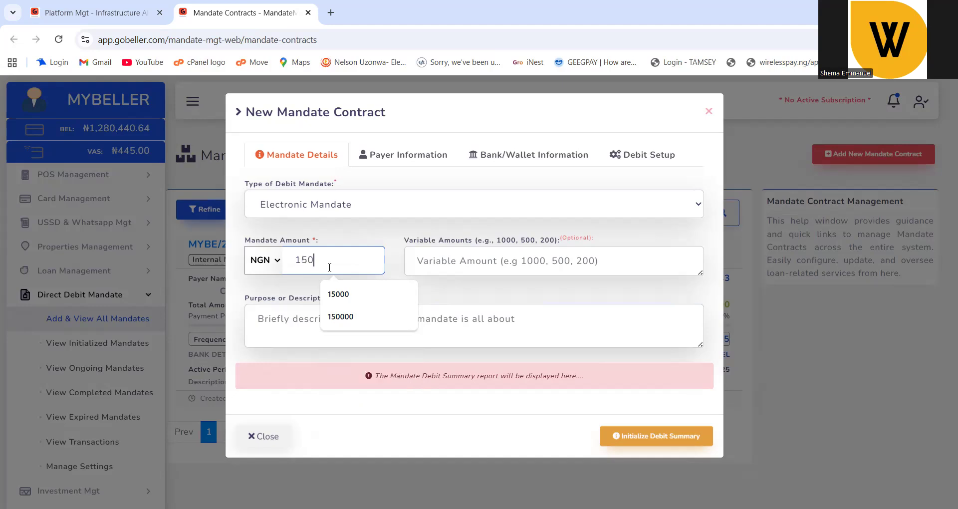
text(000)
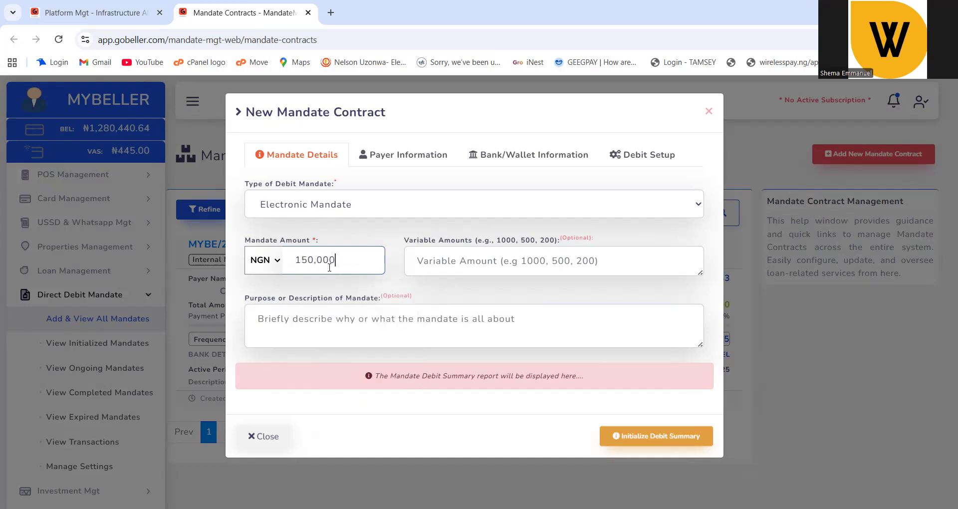
click(441, 258)
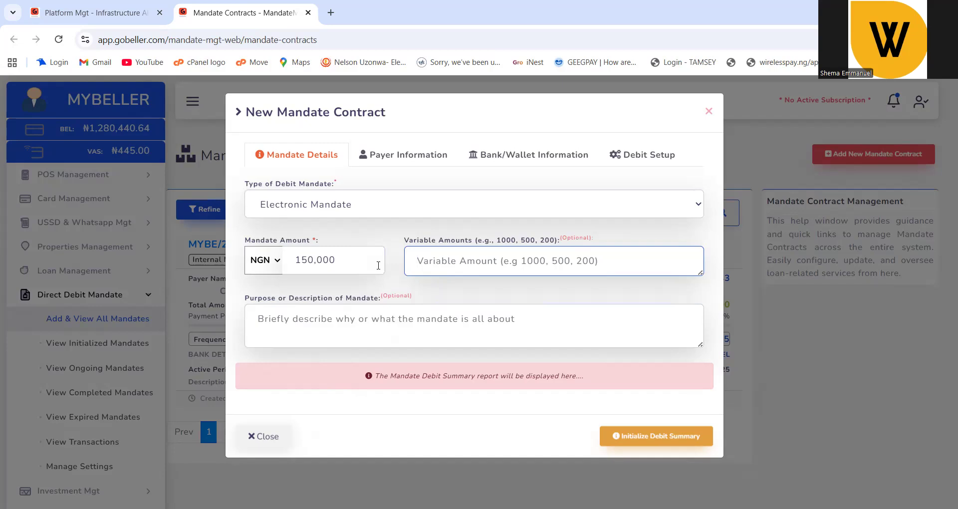
Enter variable amounts 20000, 25000, 30000, 10000 and 5000, fixing mistyped digits.
text(20000,)
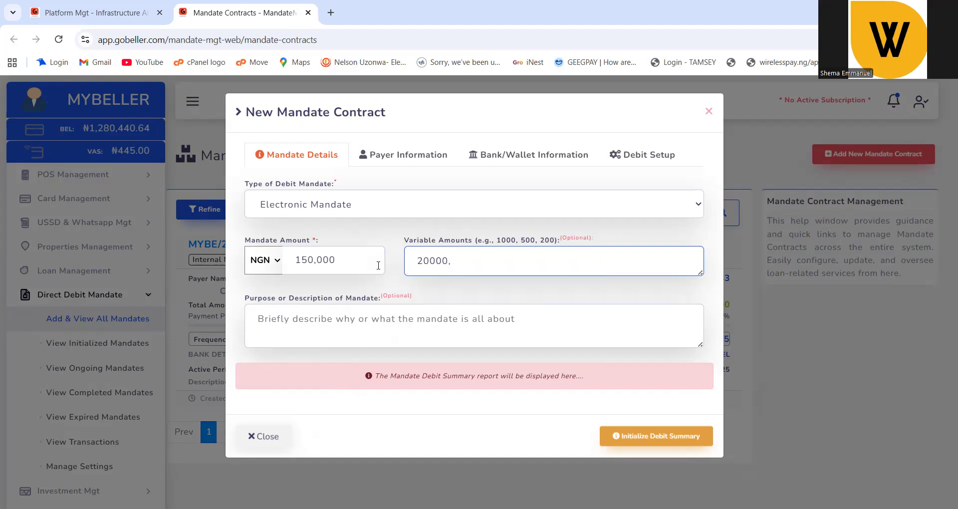
text(25000,30000,10000)
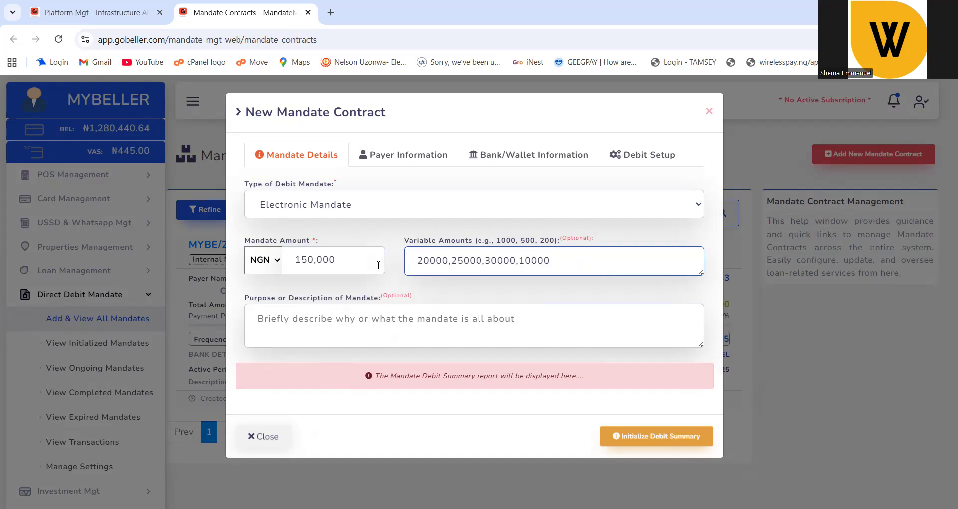
text(,5000)
Write 'loan recovery' as the mandate's purpose.
click(444, 326)
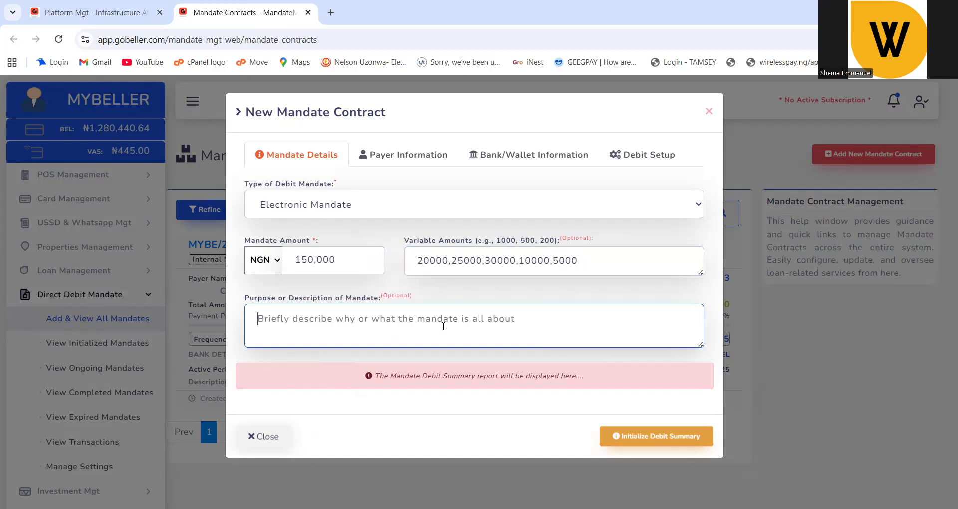
text(l)
key(BackSpace)
text(loa)
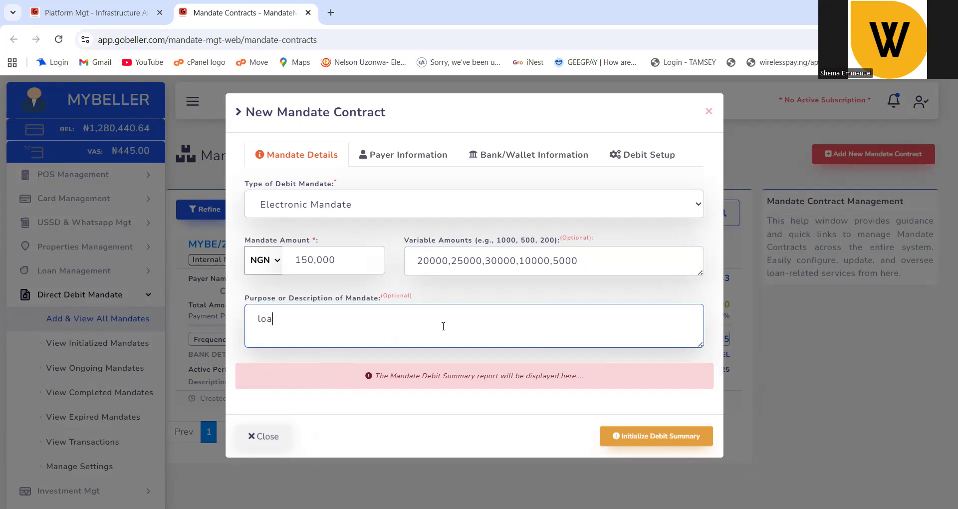
text(n recovery)
click(371, 159)
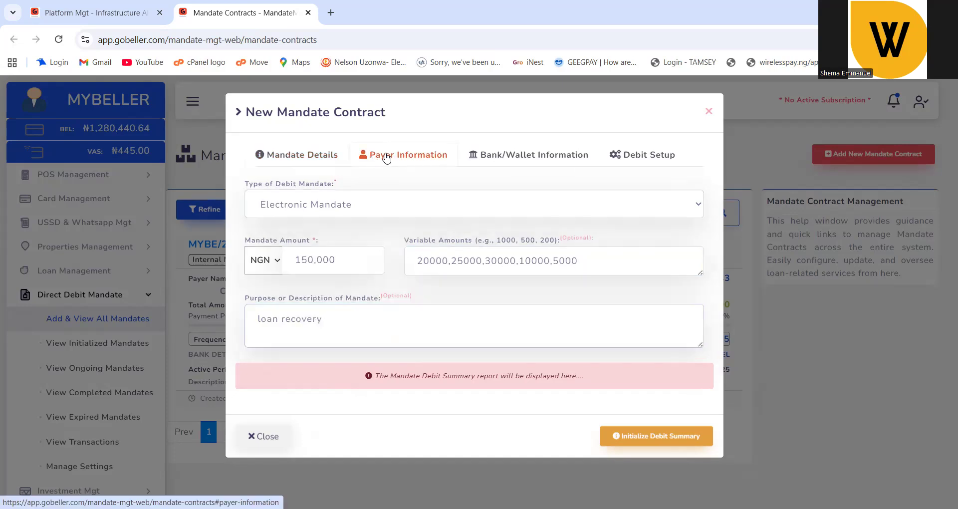
Fill the payer's full name, e-mail and phone number from saved details.
click(357, 208)
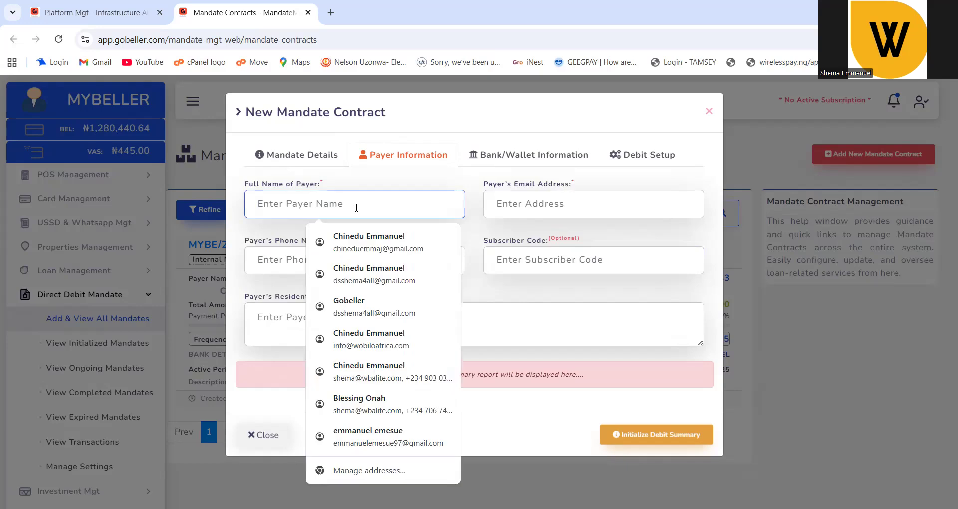
click(357, 239)
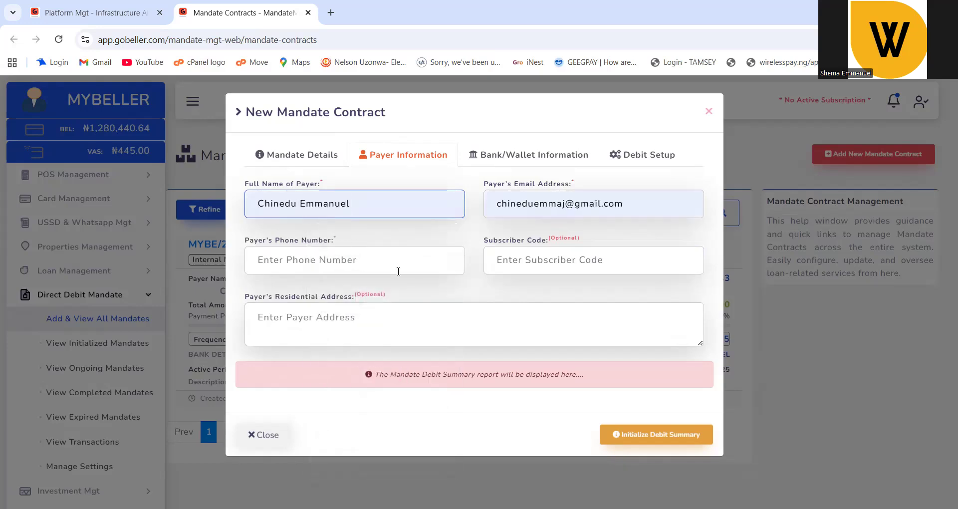
click(354, 273)
click(356, 295)
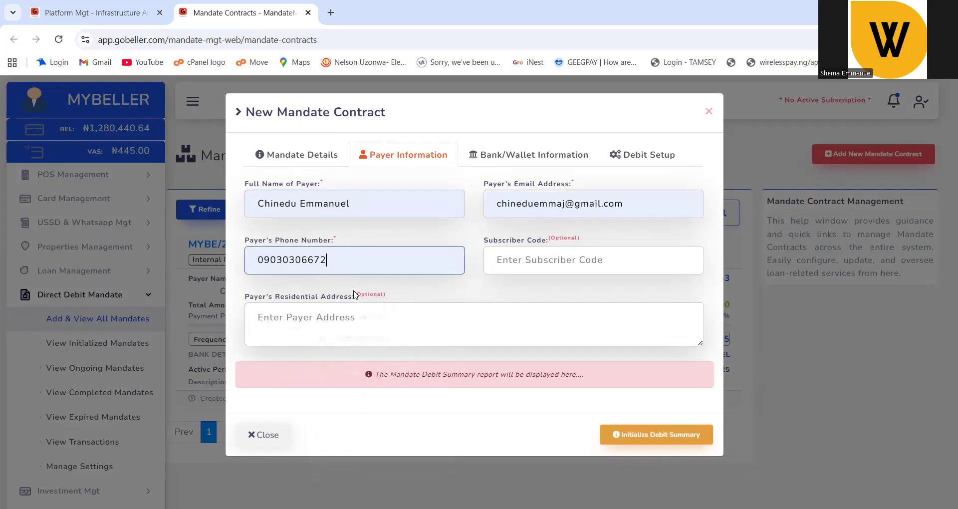
Enter the payer's subscriber code and residential address.
click(547, 261)
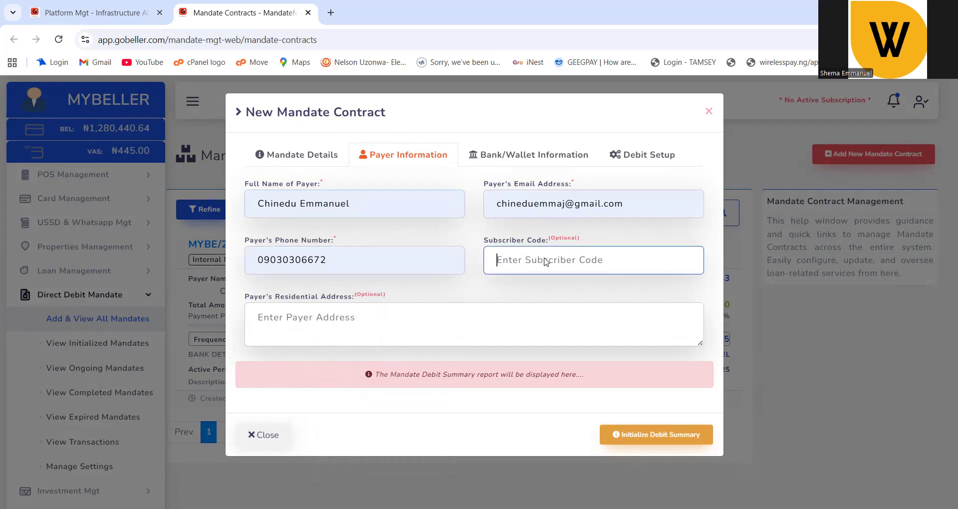
text(5555)
click(372, 324)
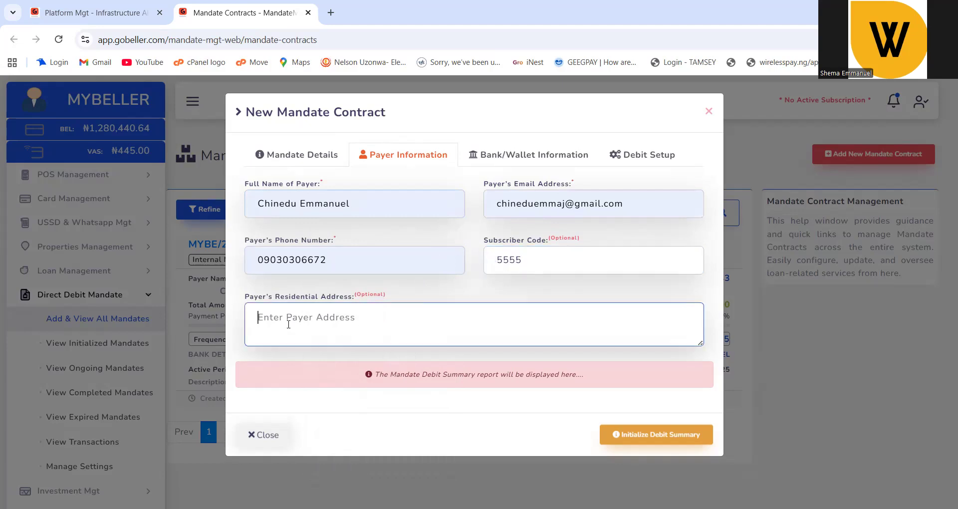
click(503, 150)
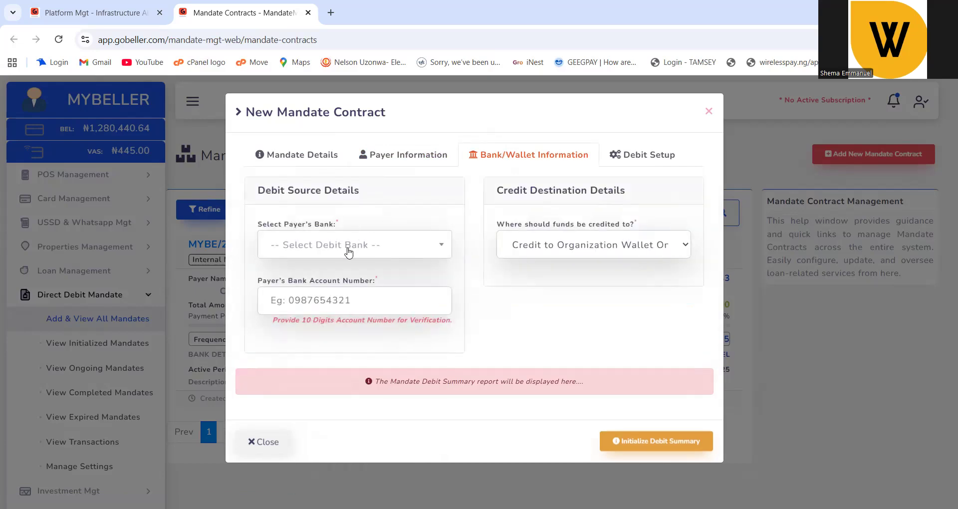
Choose Sterling Bank and fill in the payer's saved account number for name verification.
click(309, 253)
text(ster)
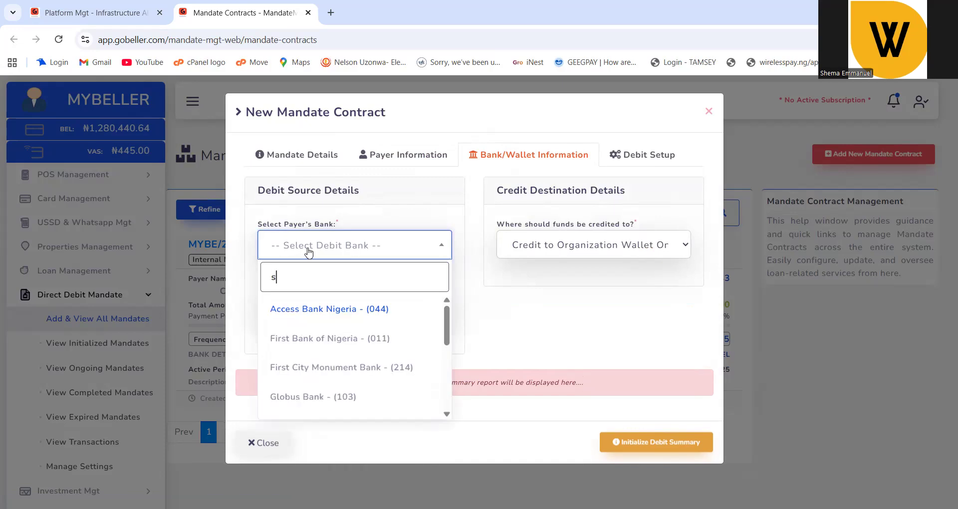
click(324, 310)
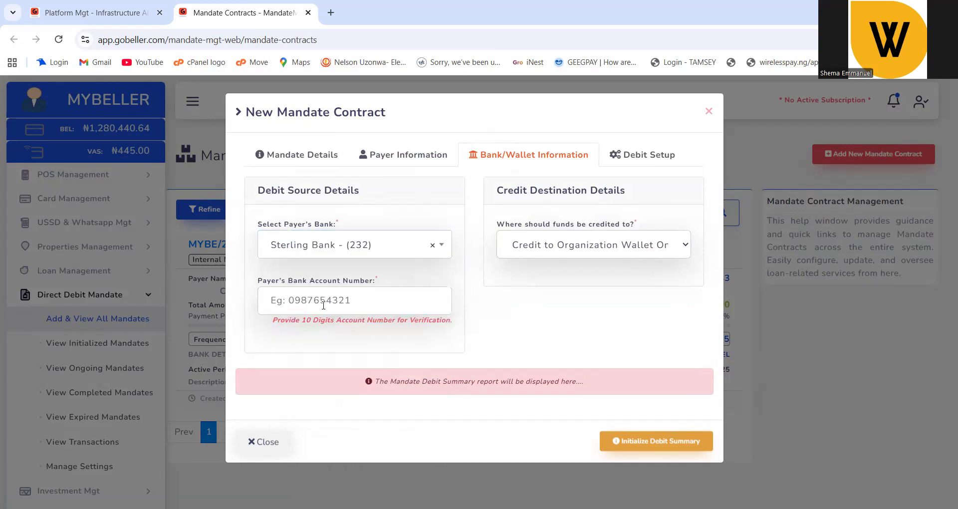
click(315, 299)
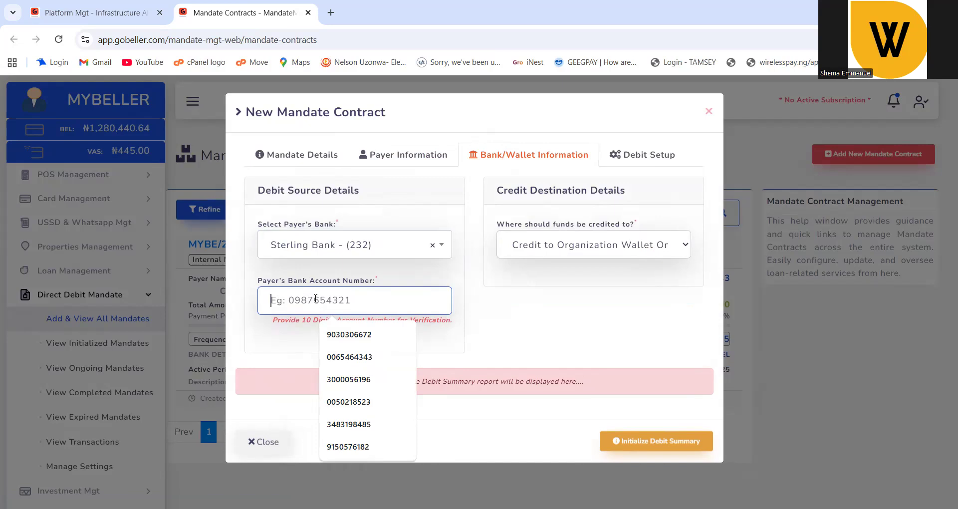
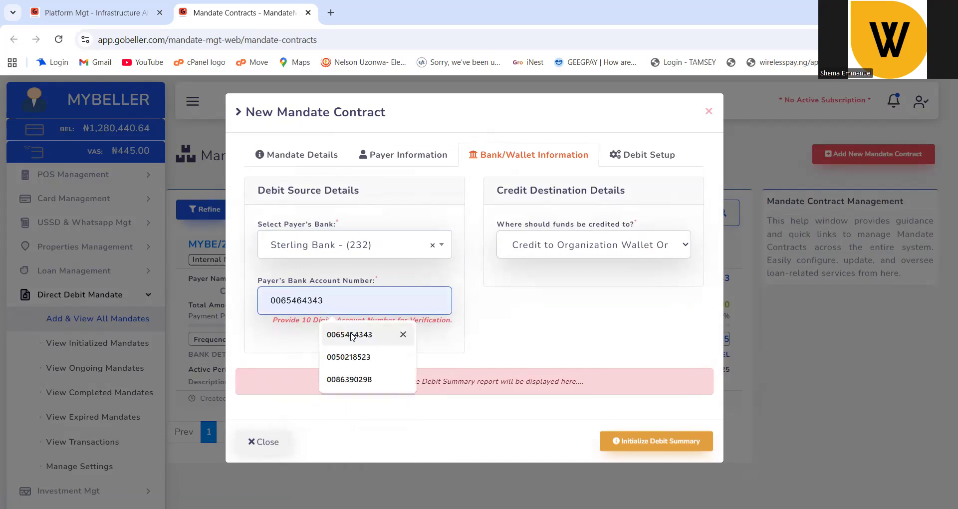
click(350, 333)
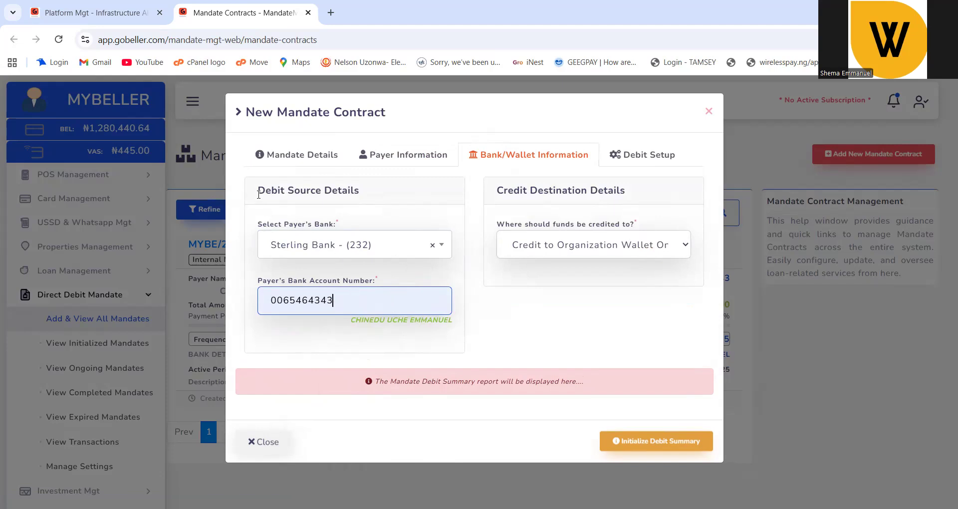
drag(259, 188, 383, 196)
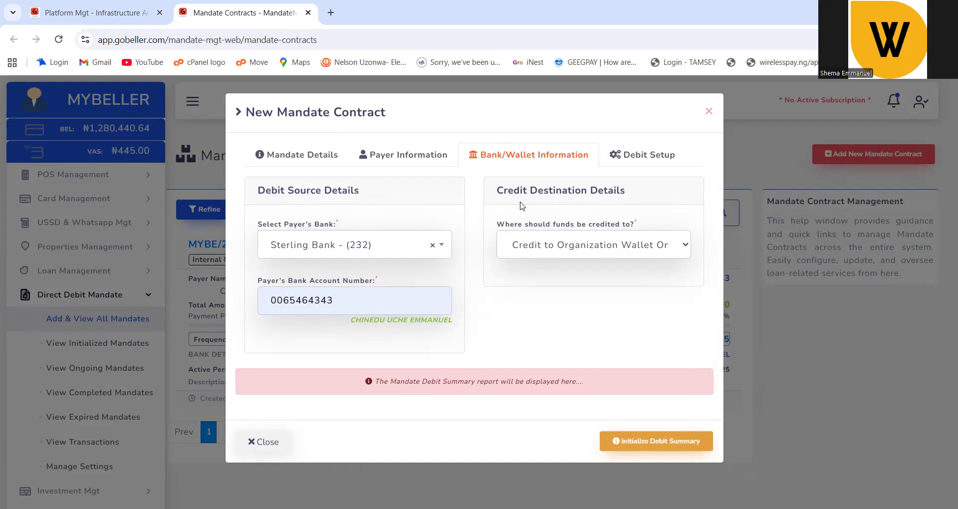
Compare the fund-crediting options and keep Credit to Organization Wallet Only.
click(526, 245)
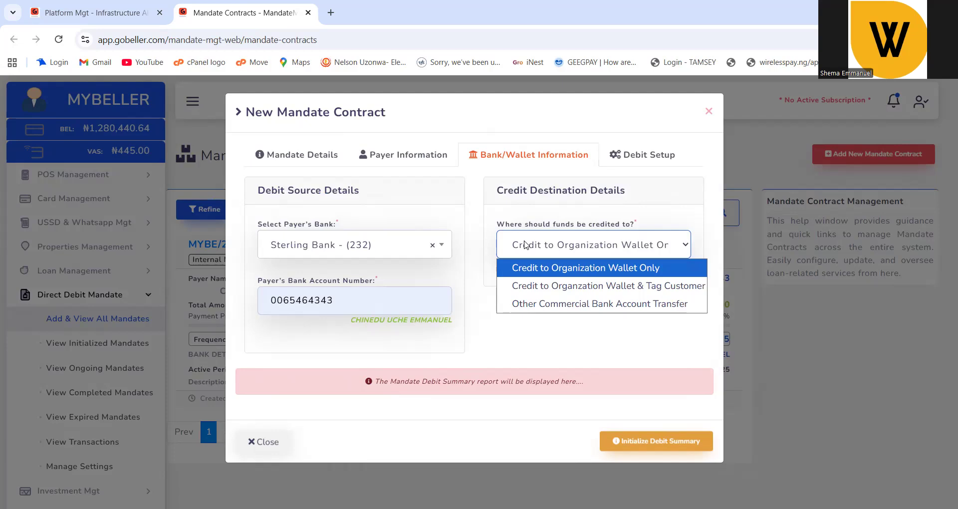
click(558, 287)
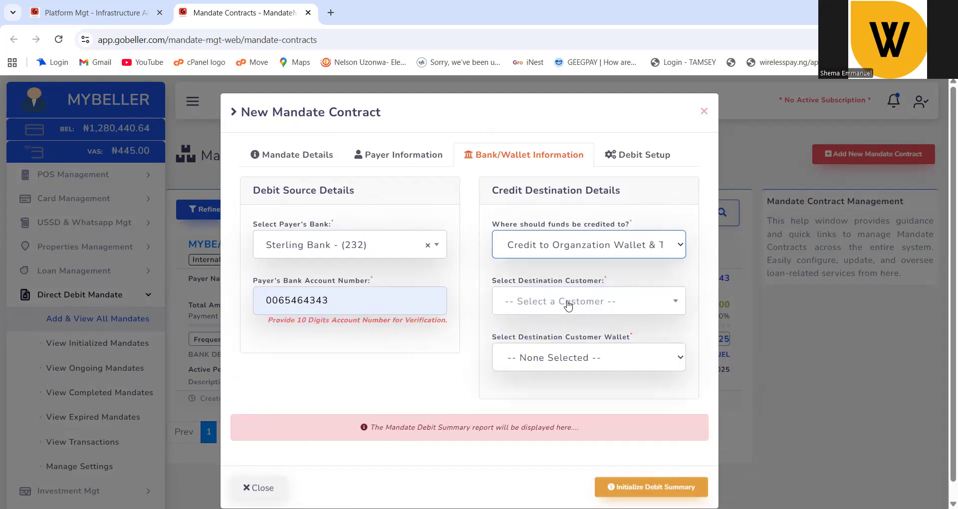
click(541, 242)
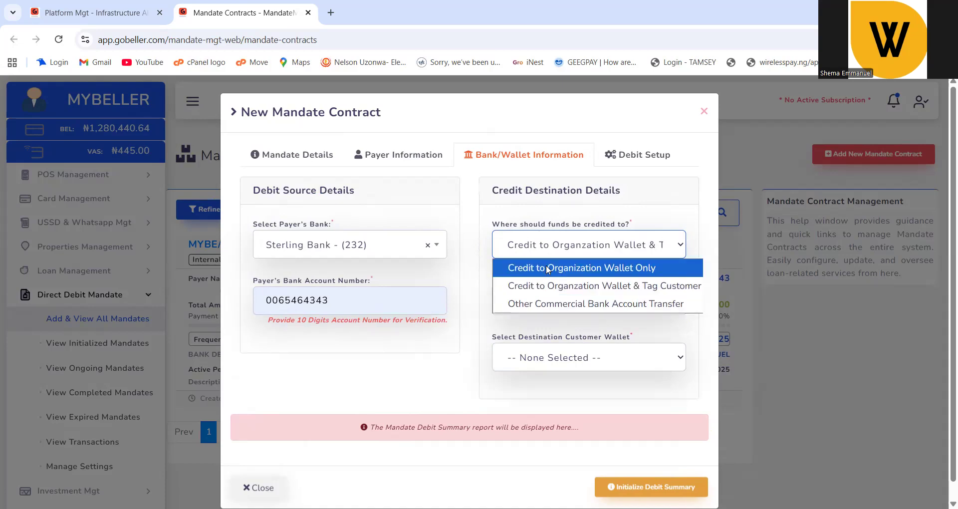
click(548, 269)
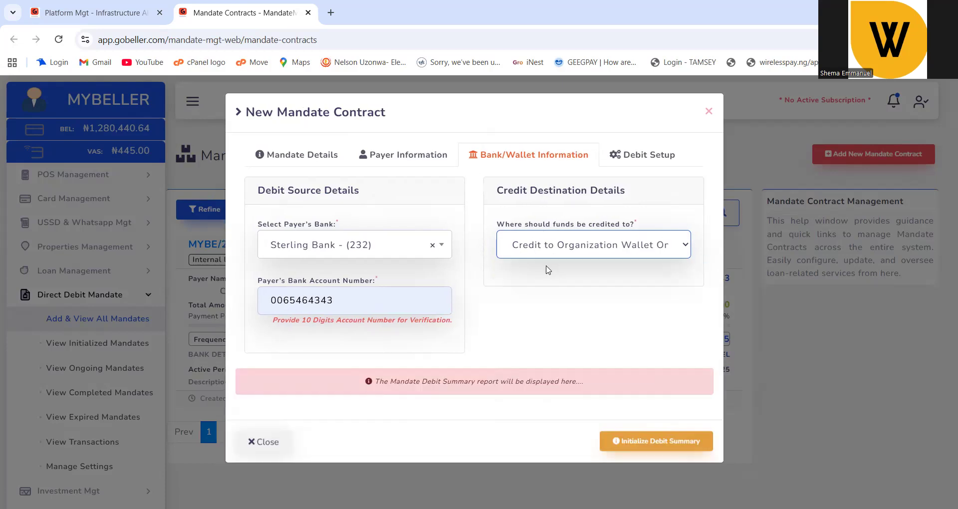
click(530, 242)
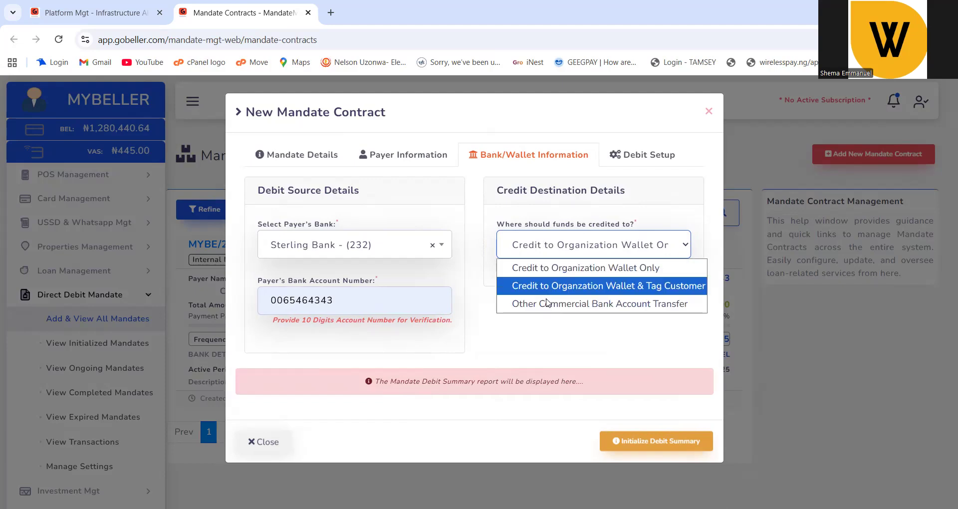
click(548, 304)
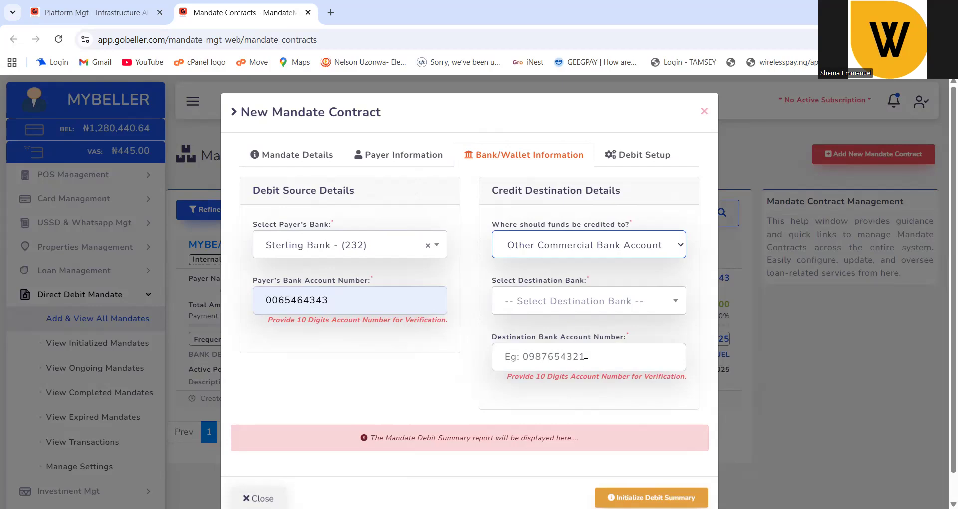
click(545, 250)
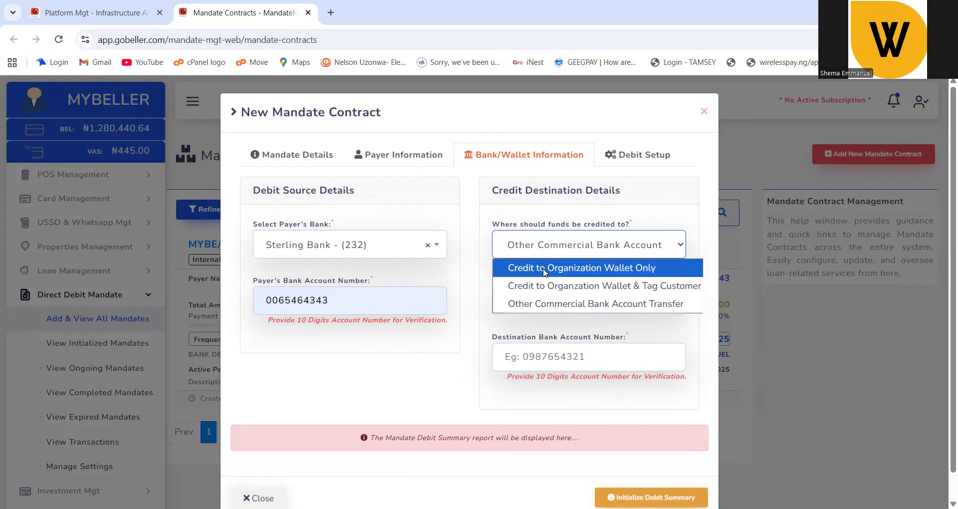
click(543, 272)
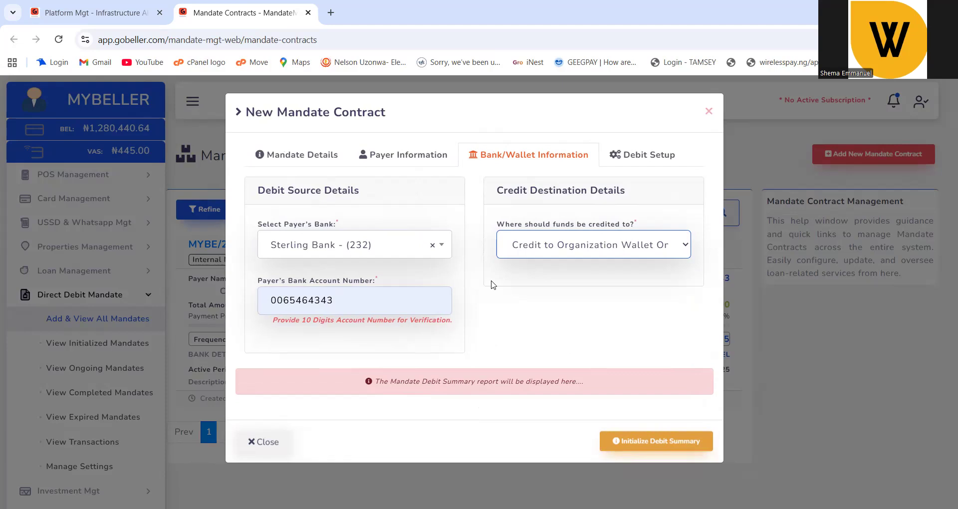
Retype the account number's last digit as 3 to re-verify the payer's account.
click(363, 309)
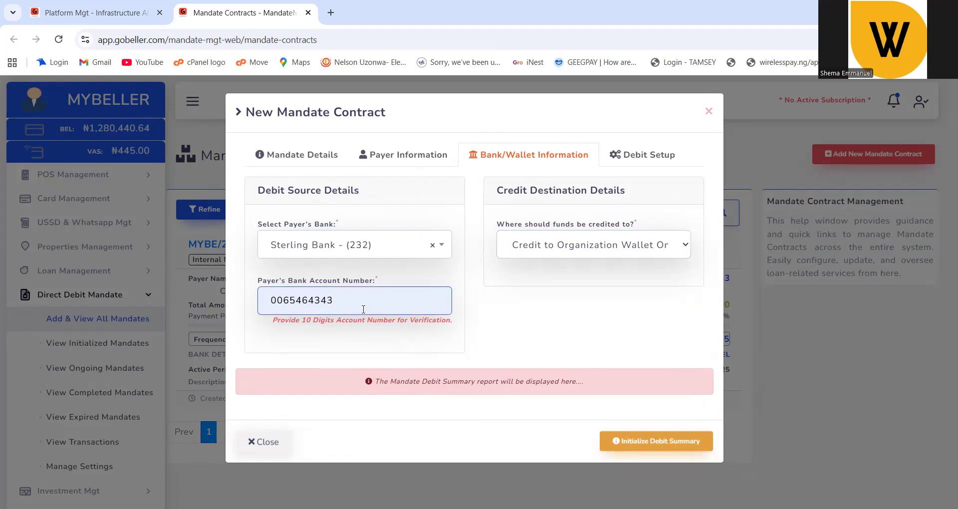
key(BackSpace)
text(3)
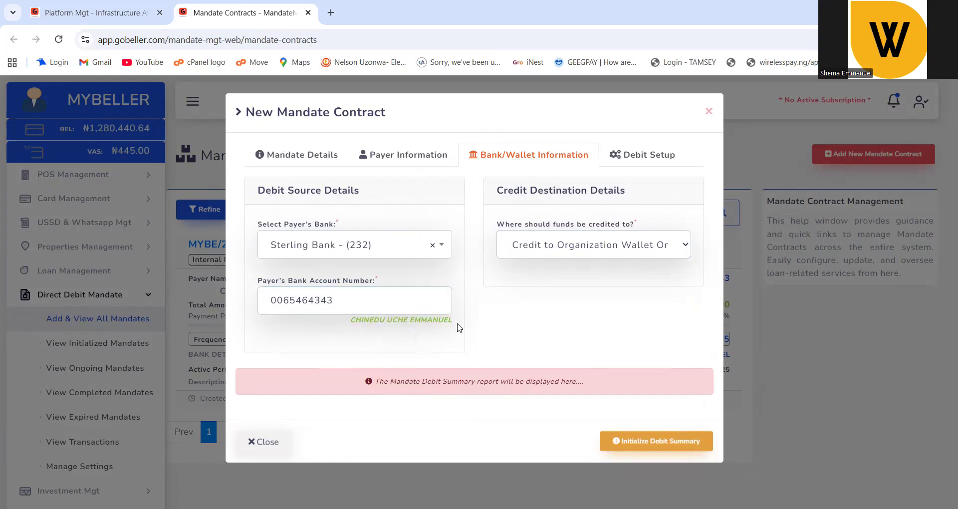
click(637, 156)
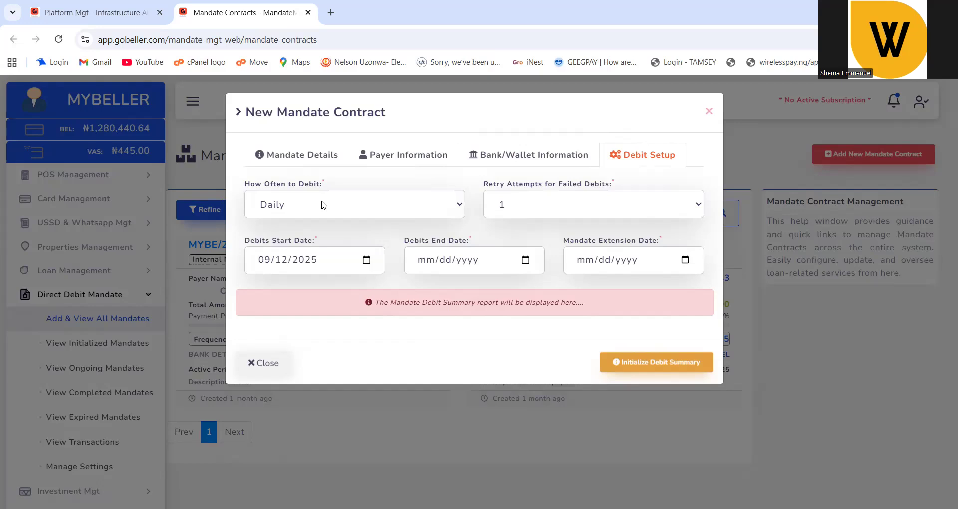
Keep Daily debit frequency and allow 2 retry attempts for failed debits.
click(323, 205)
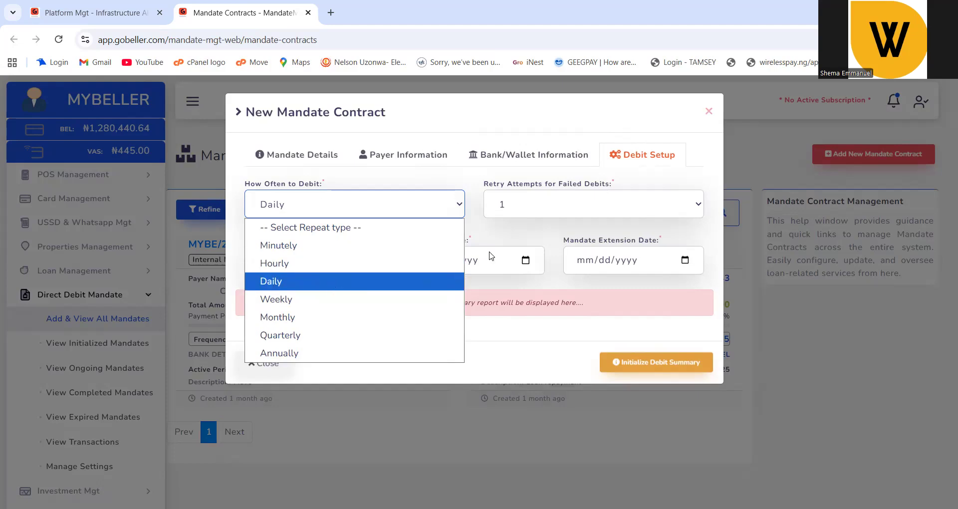
click(336, 286)
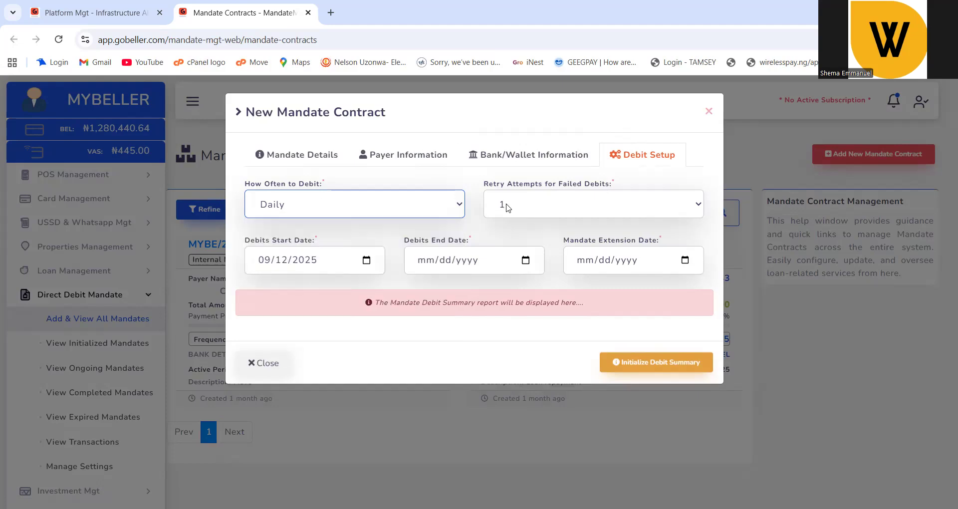
click(508, 207)
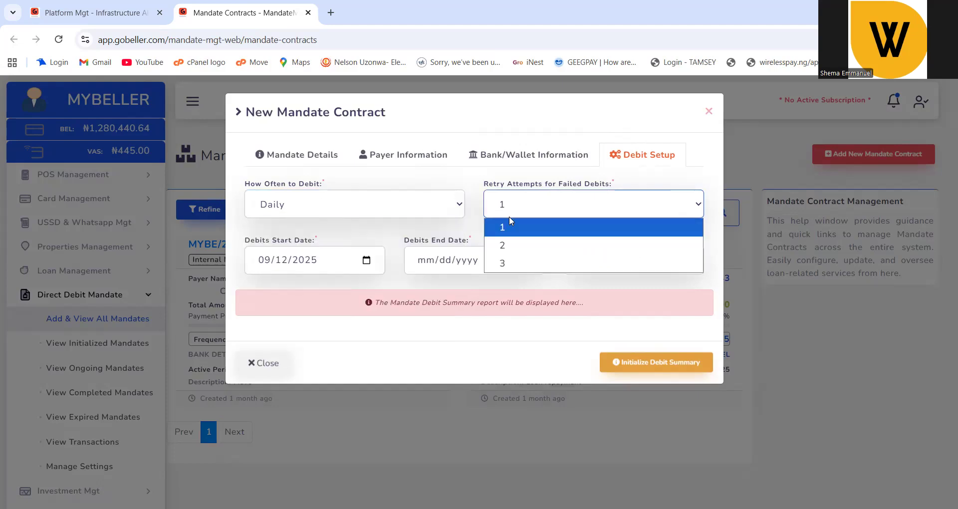
click(519, 244)
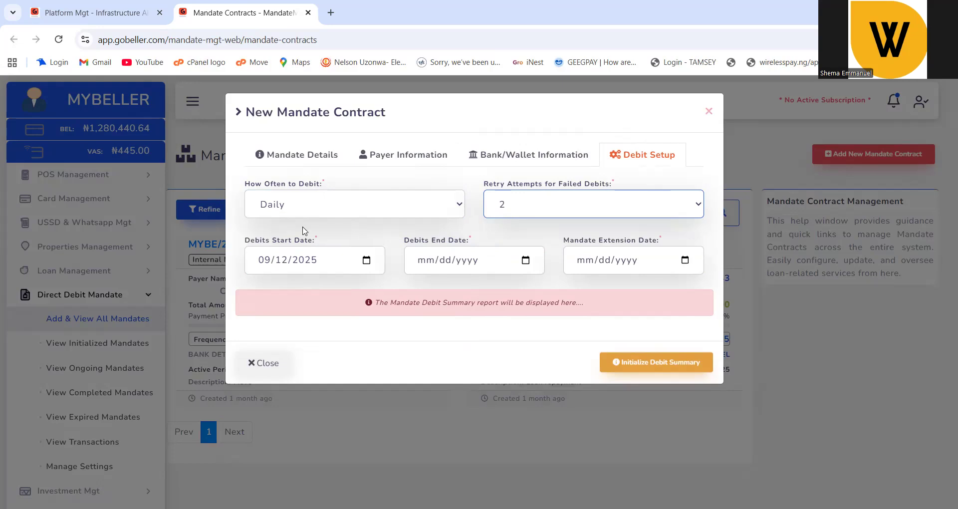
click(274, 241)
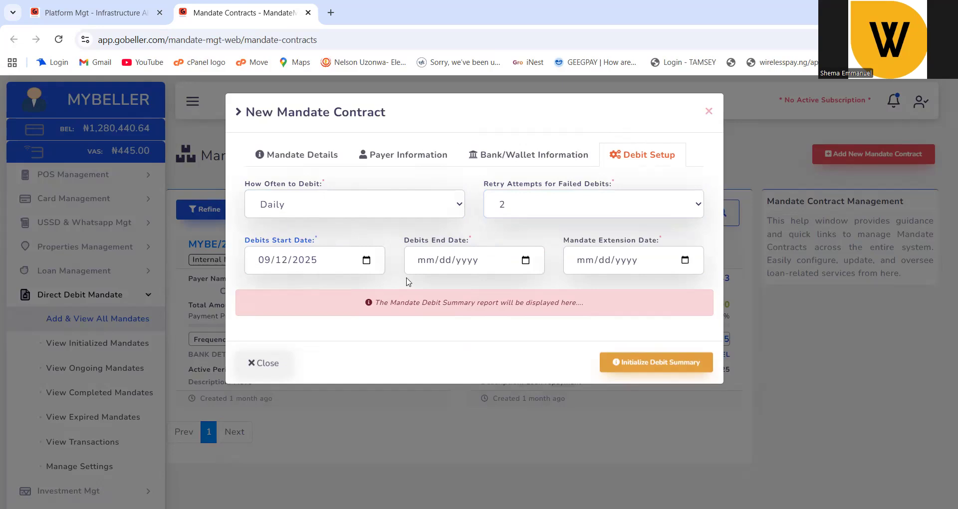
Browse months in the debits end date calendar, then reset it to today.
click(525, 260)
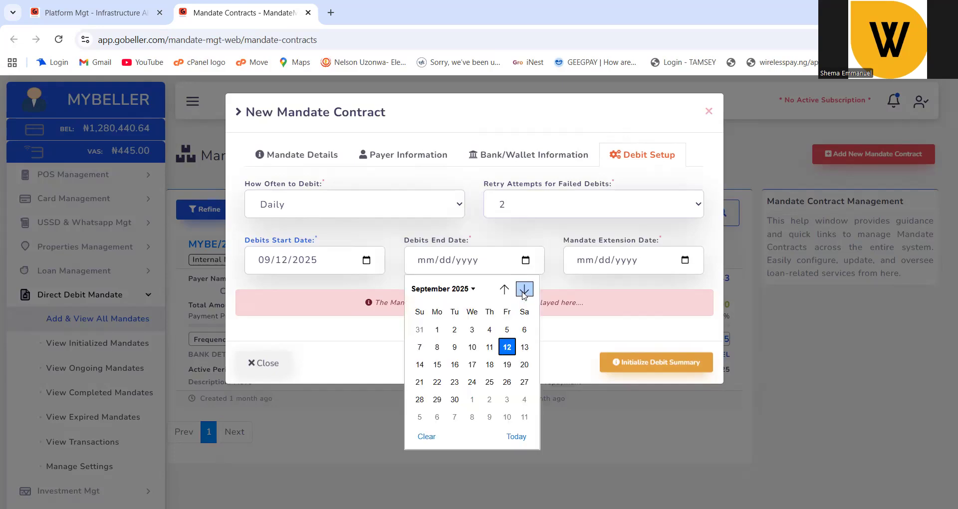
click(524, 290)
click(524, 289)
click(524, 290)
click(524, 290)
click(525, 289)
click(524, 289)
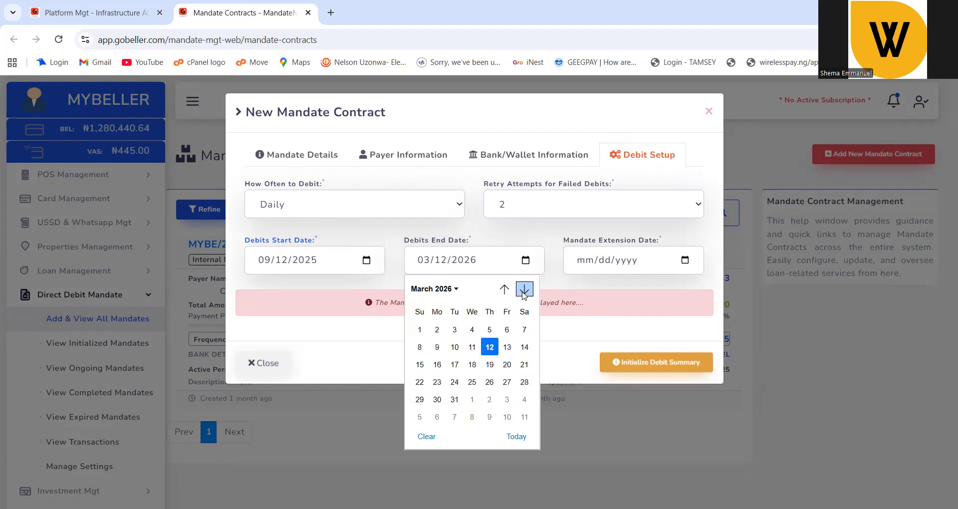
click(504, 289)
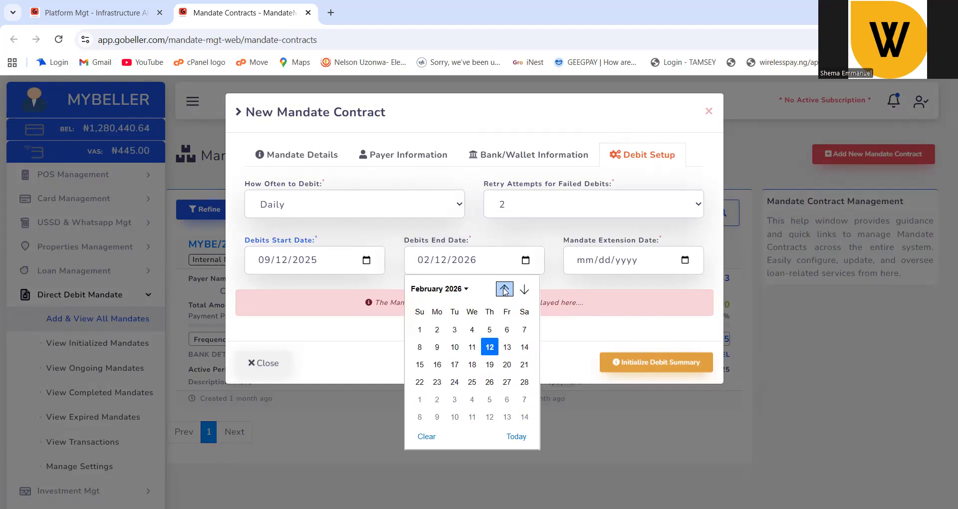
click(522, 262)
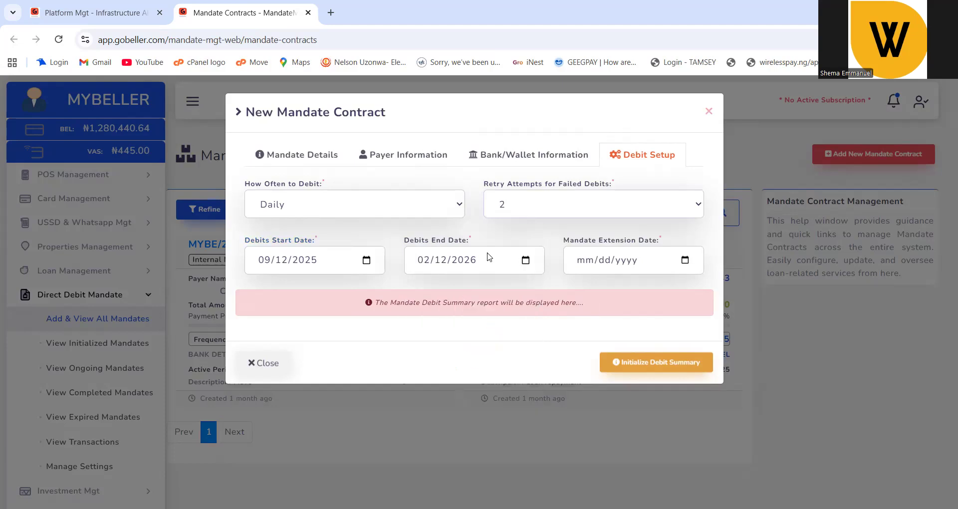
click(524, 260)
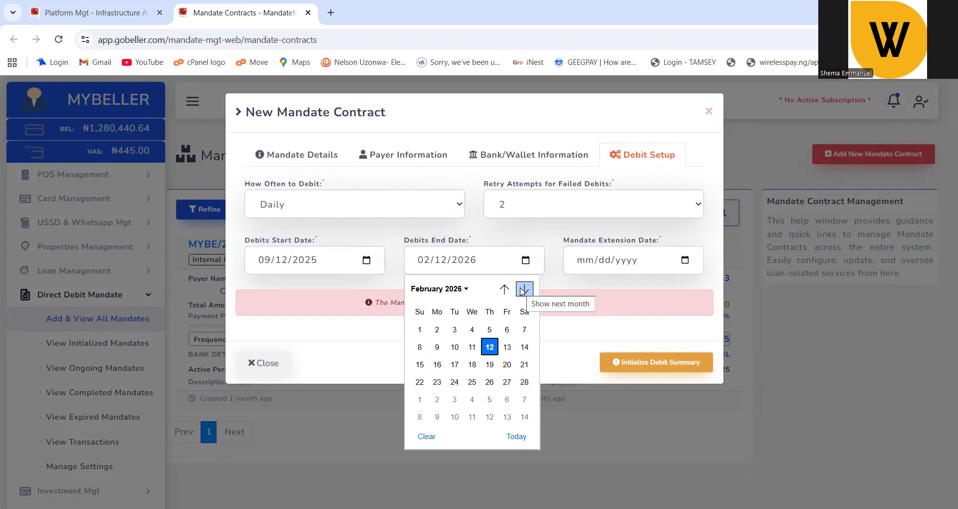
click(524, 290)
click(524, 289)
click(524, 289)
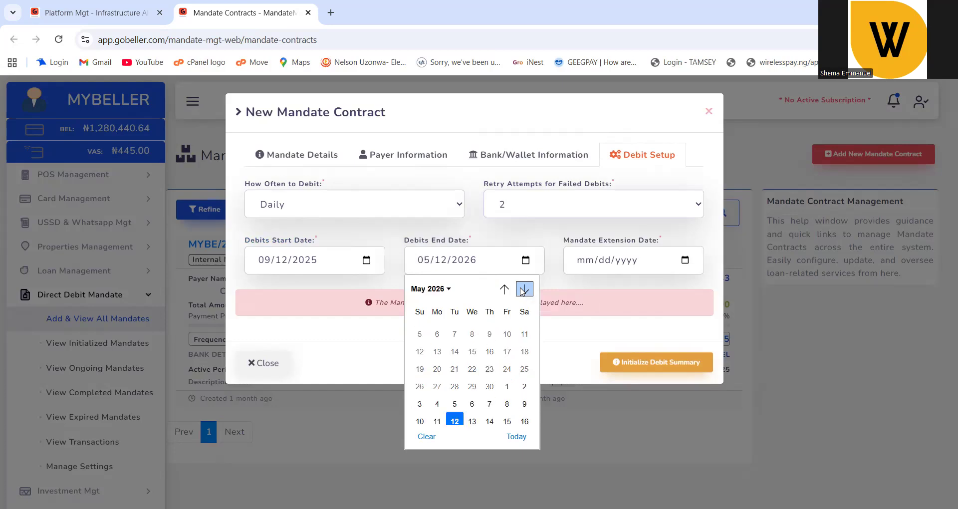
click(516, 436)
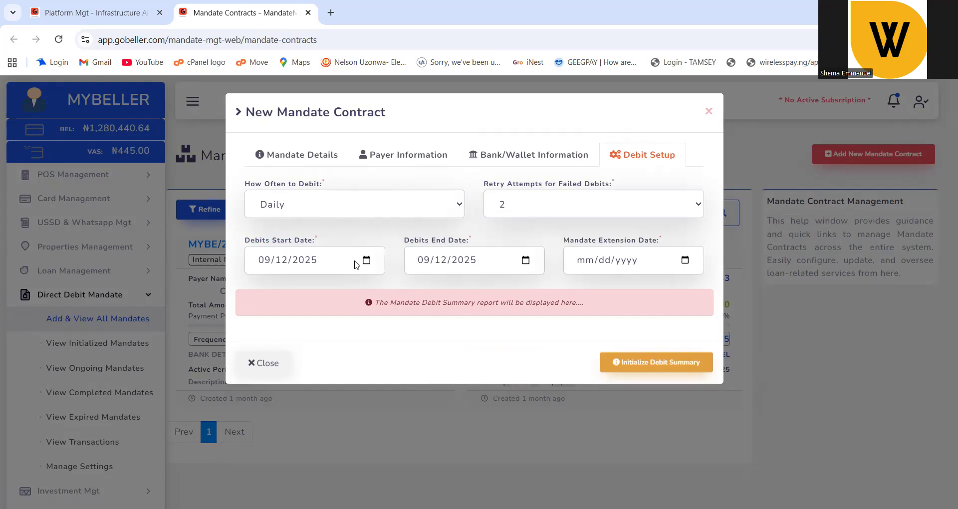
Clear the end date and pick December 31, 2025 as the debits end date.
click(523, 263)
click(427, 437)
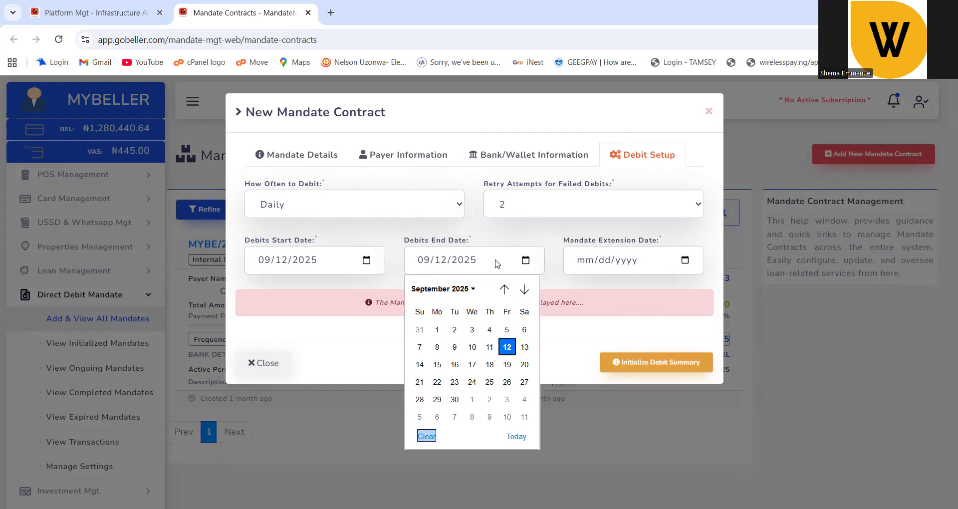
click(525, 290)
click(524, 290)
click(524, 290)
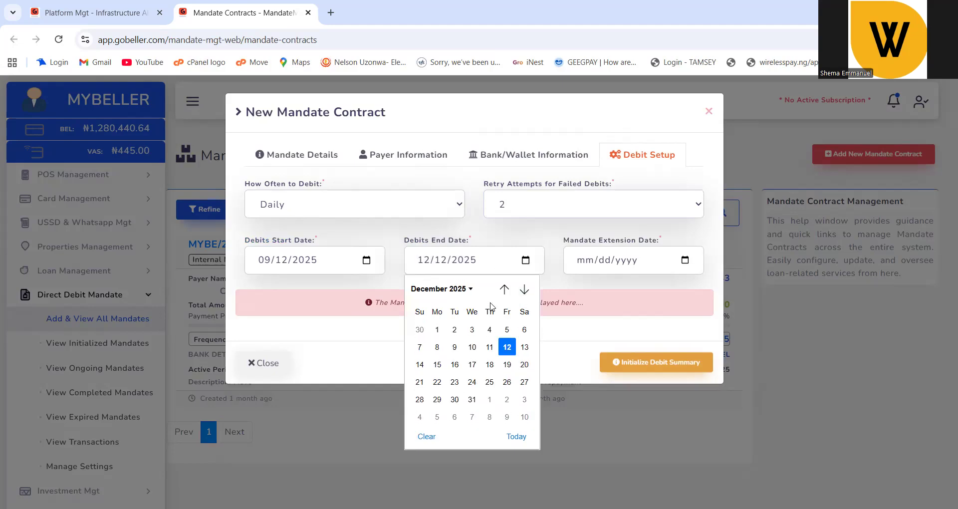
click(516, 436)
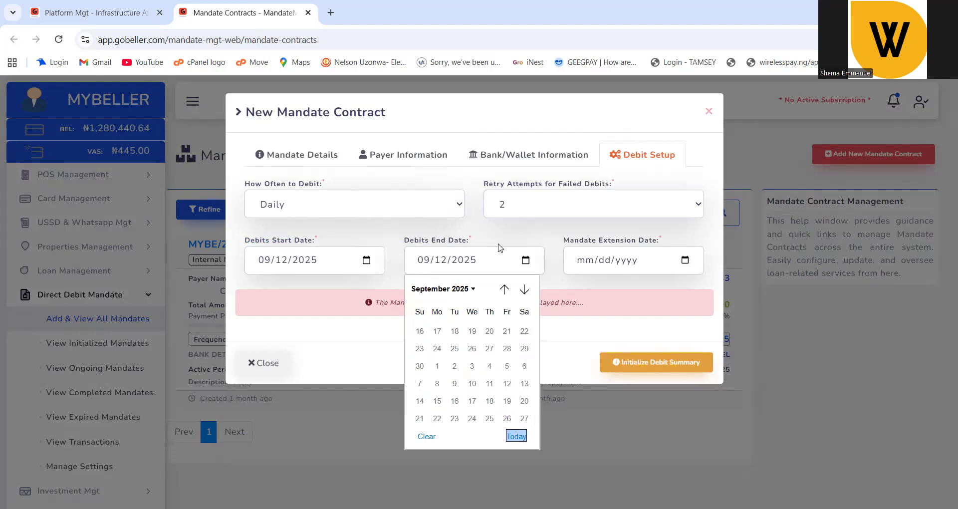
click(526, 263)
click(524, 292)
click(522, 293)
click(523, 293)
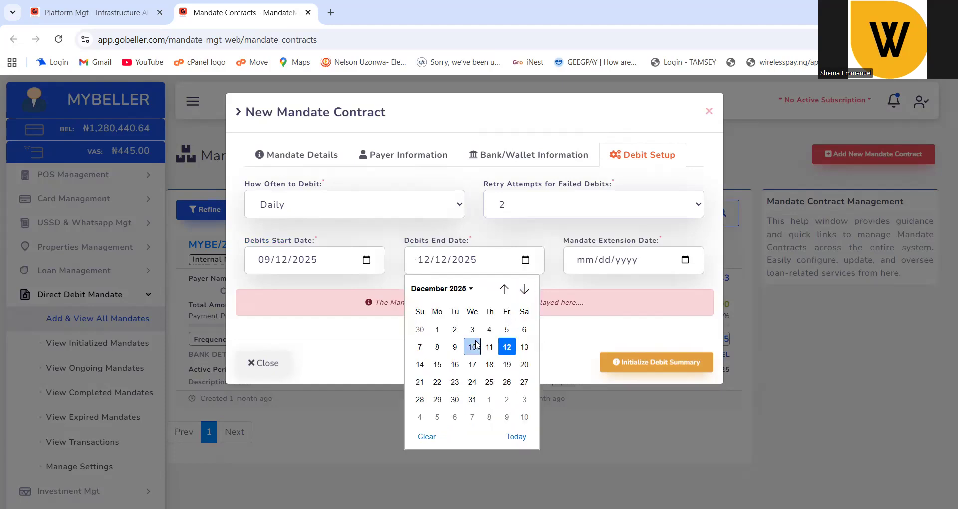
click(472, 399)
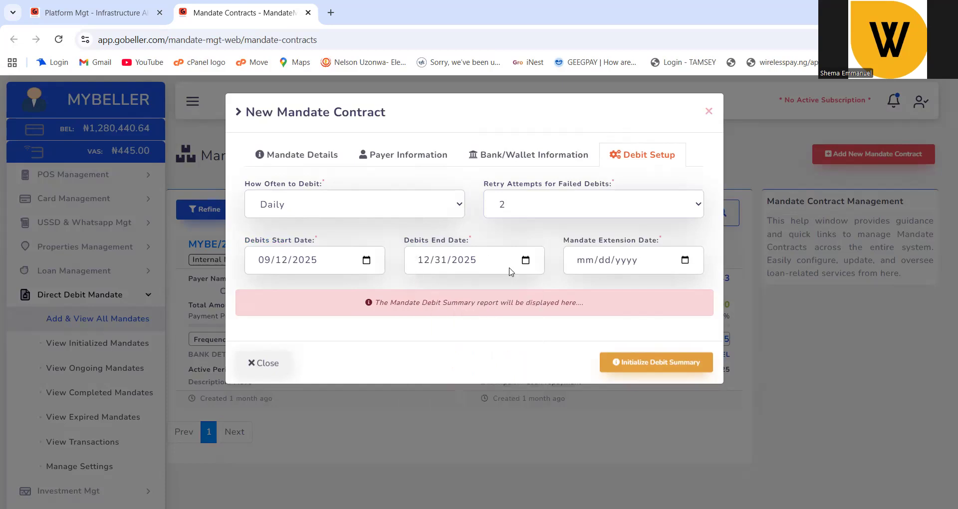
Pick February 28, 2026 as the extension date, showing the 111-debit mandate summary.
click(685, 260)
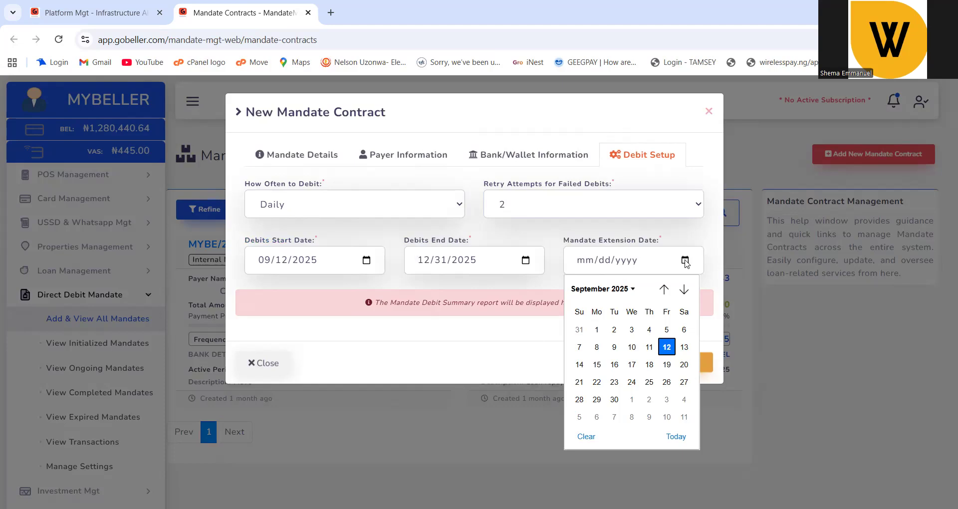
click(683, 290)
click(683, 290)
click(683, 290)
click(683, 290)
click(684, 290)
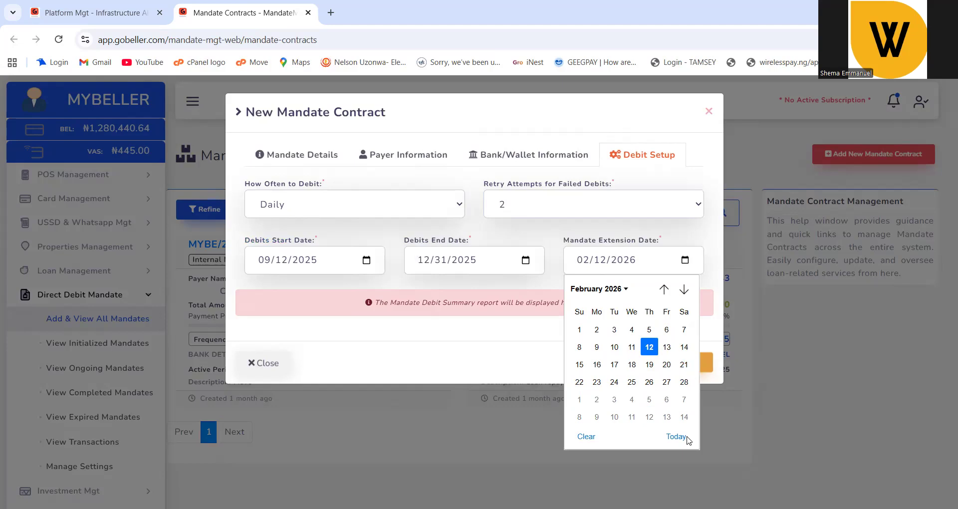
click(683, 383)
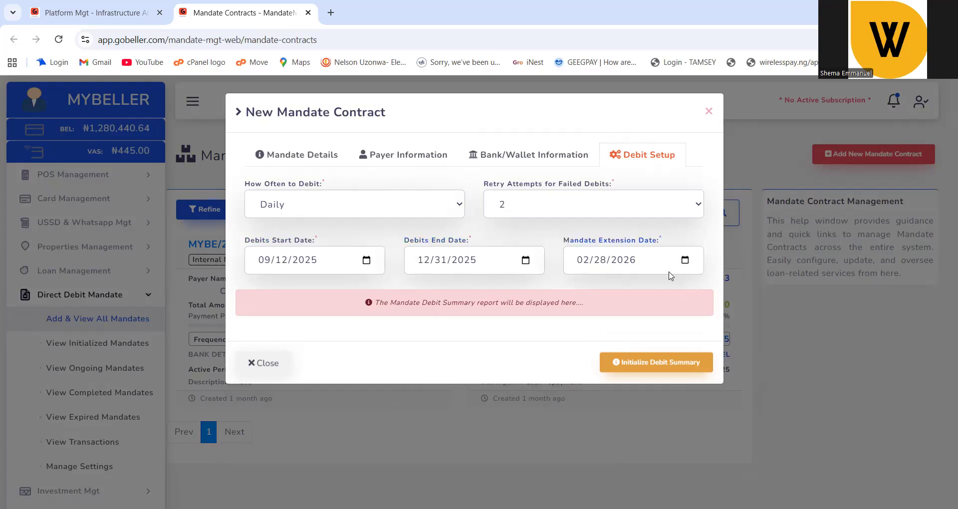
click(594, 277)
Initialize the debit summary and review the 111 daily ₦1,351.35 debits, Sep 12–Dec 31, 2025.
click(642, 366)
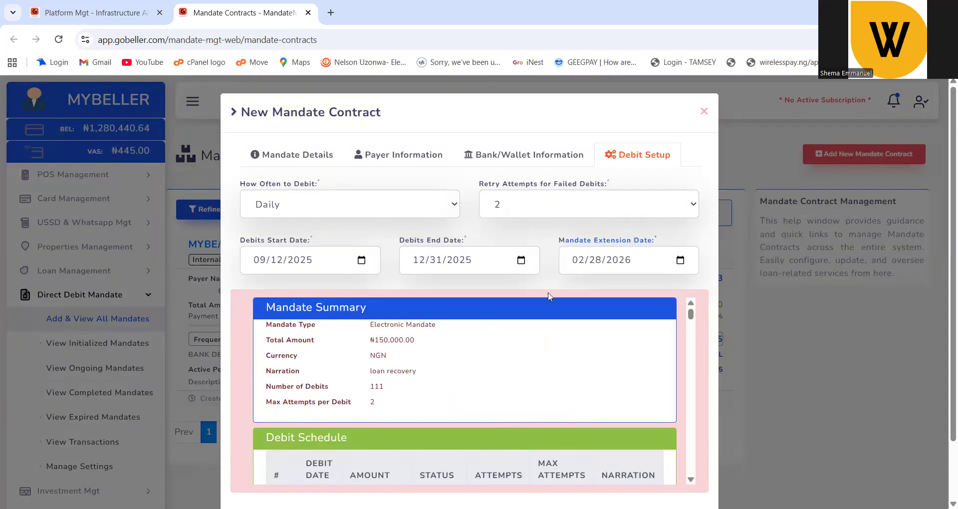
scroll(538, 336, down, 5)
scroll(538, 336, down, 3)
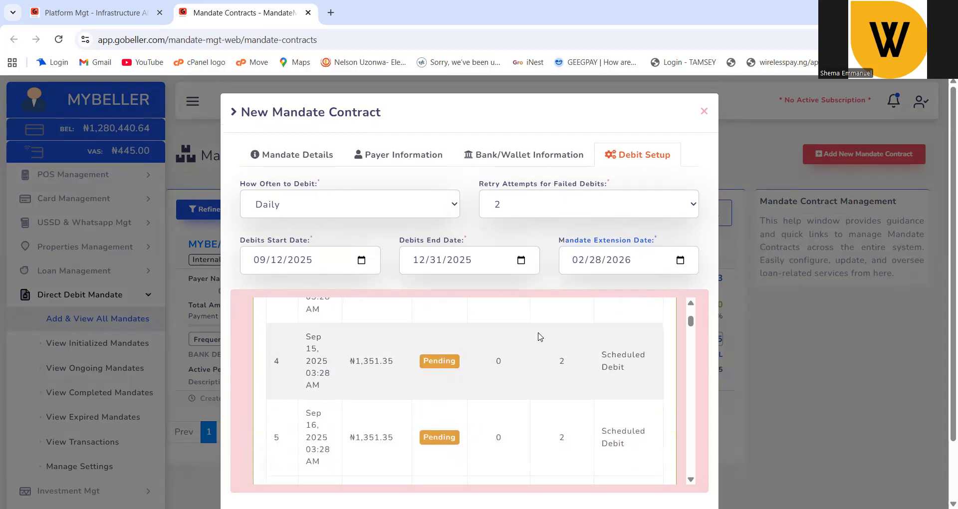
scroll(538, 336, down, 3)
scroll(539, 336, down, 5)
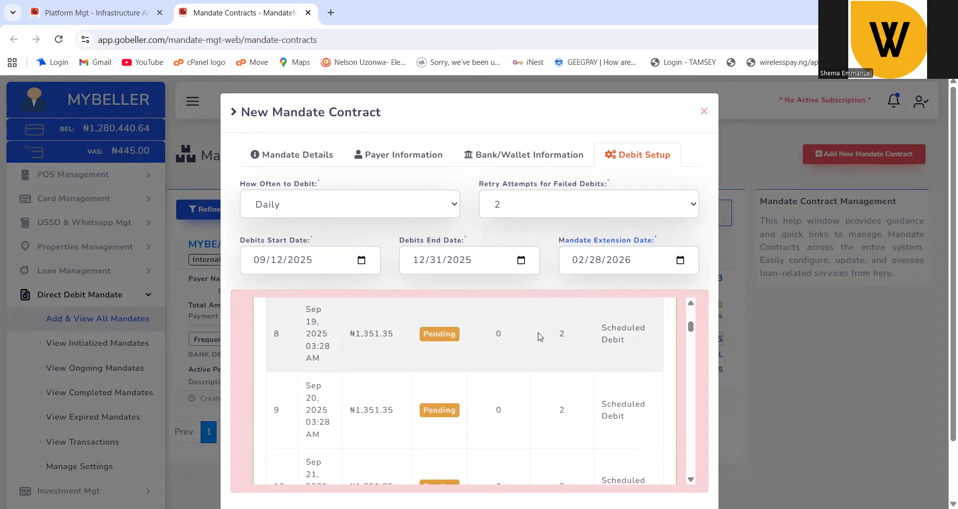
scroll(539, 336, down, 15)
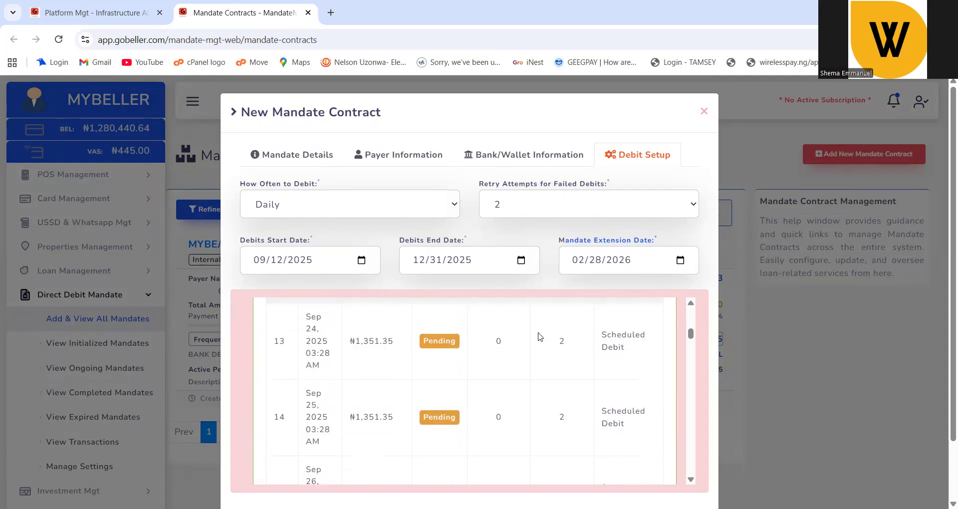
scroll(539, 336, down, 3)
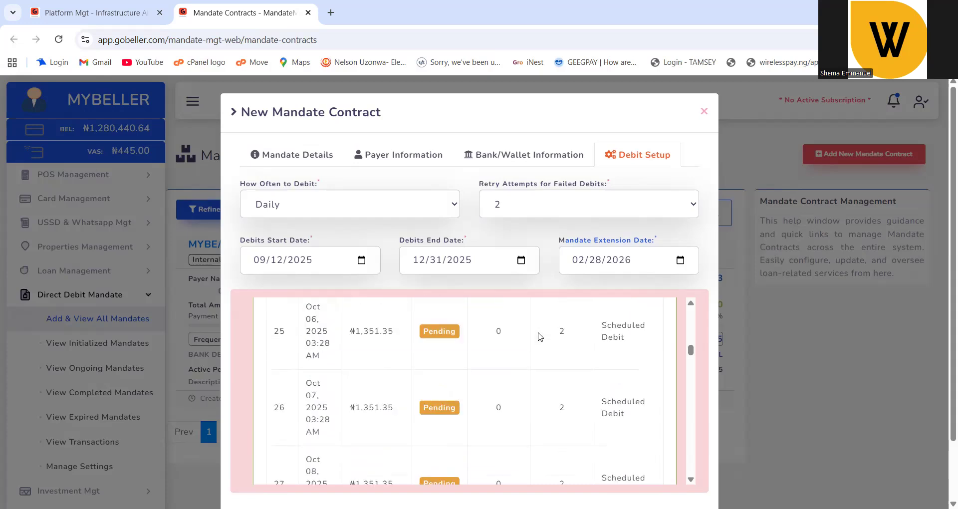
scroll(538, 336, down, 20)
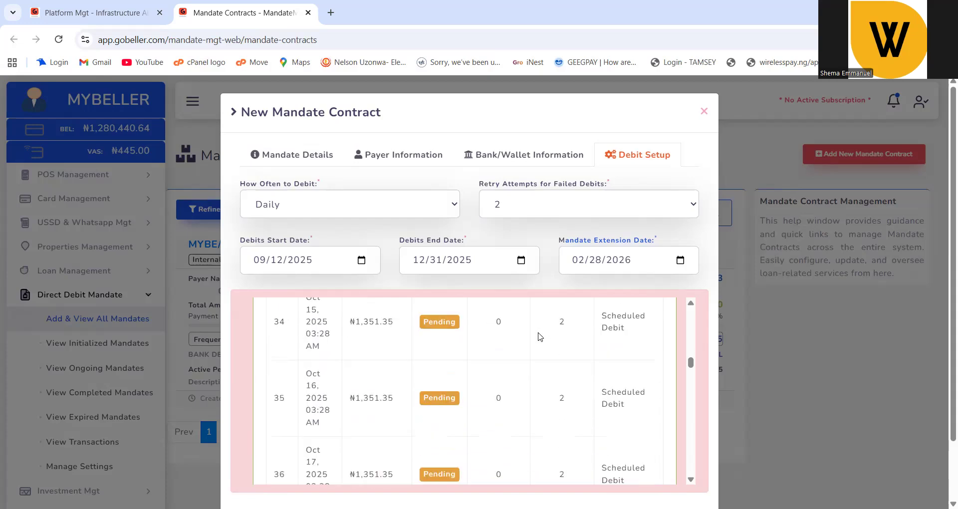
scroll(538, 336, down, 5)
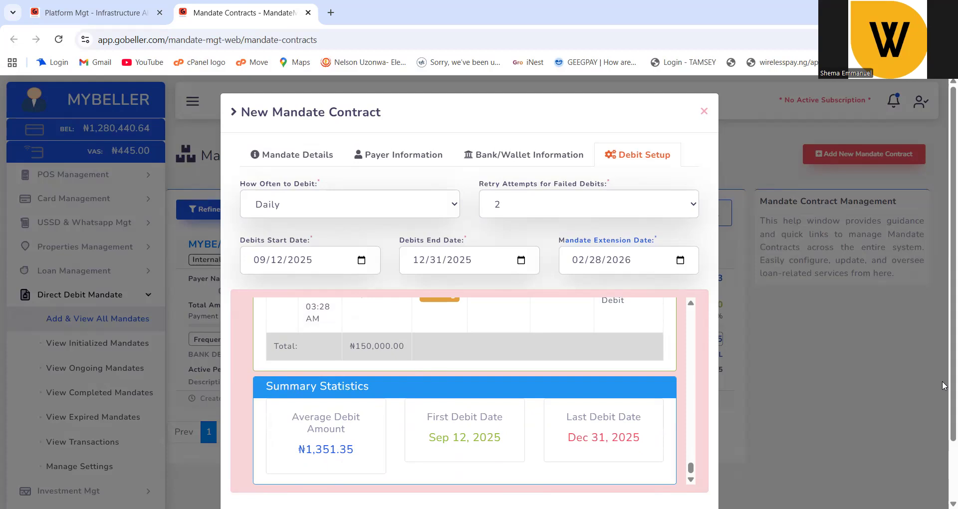
key(ctrl+minus)
key(ctrl+minus)
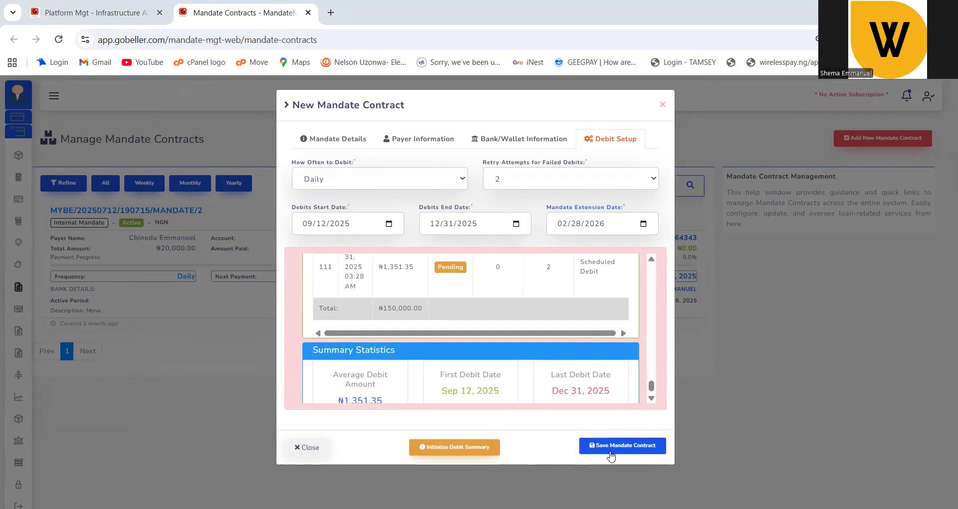
Save and confirm the ₦150,000 electronic mandate contract, then acknowledge the success message.
click(608, 451)
click(440, 374)
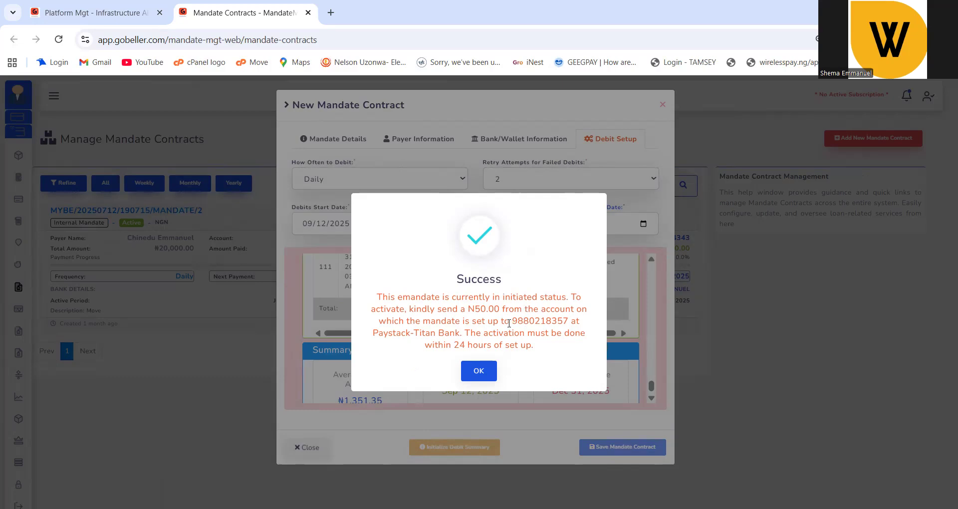
right_click(446, 314)
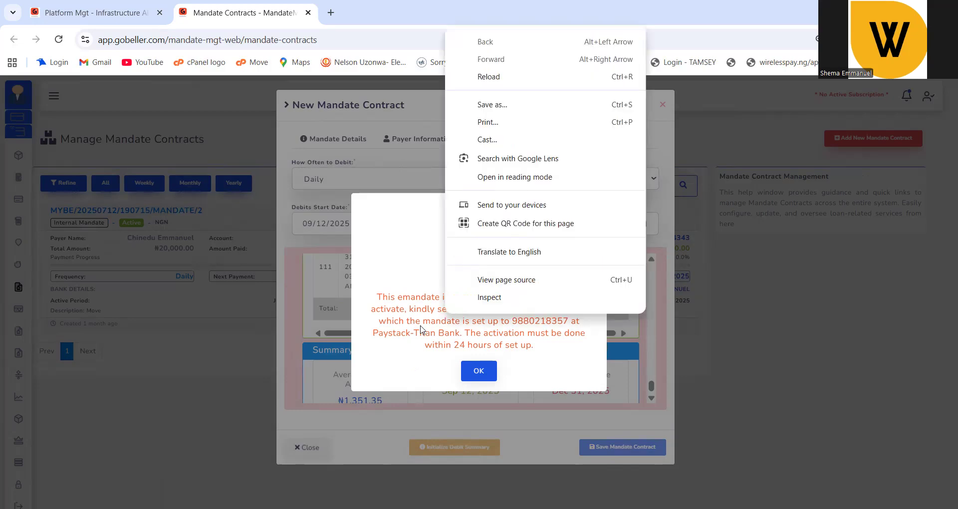
click(422, 326)
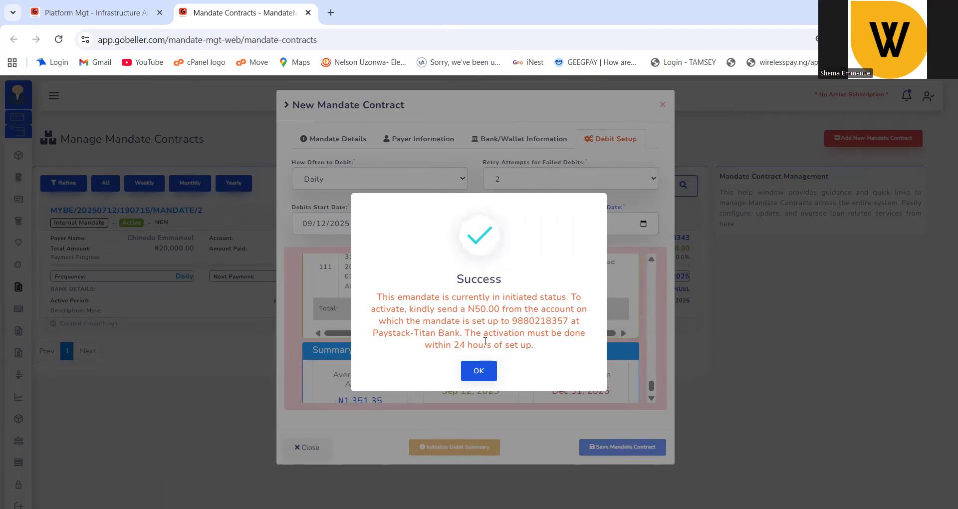
click(481, 371)
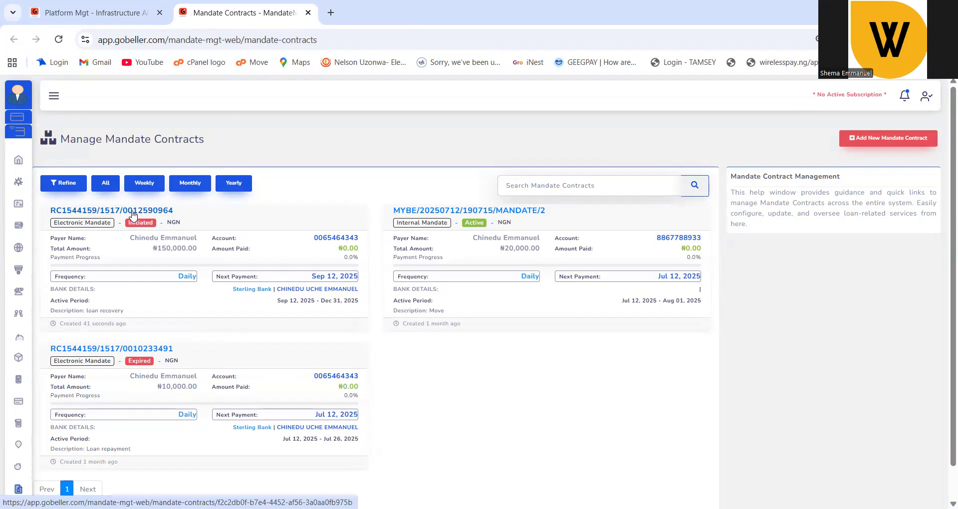
Open the new contract's detail page and show its Update Mandate Contract Status options.
click(133, 214)
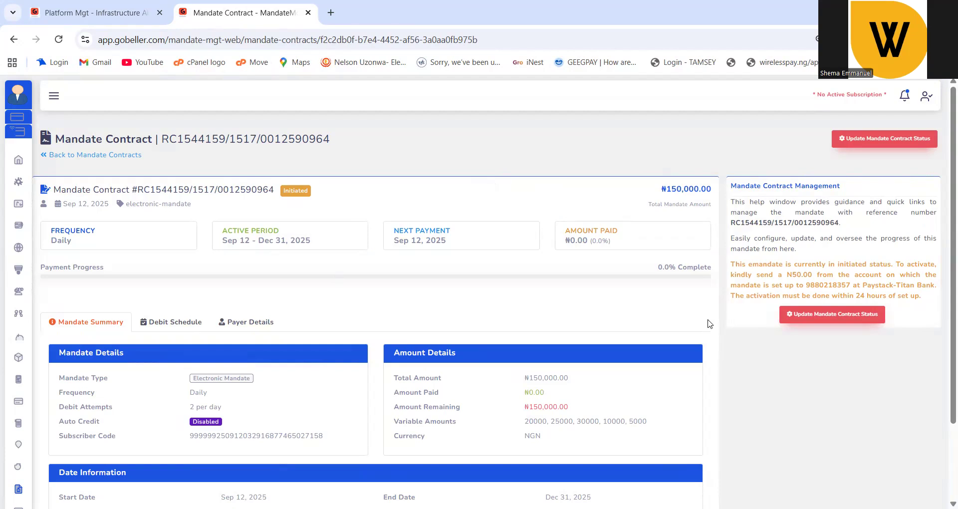
click(812, 316)
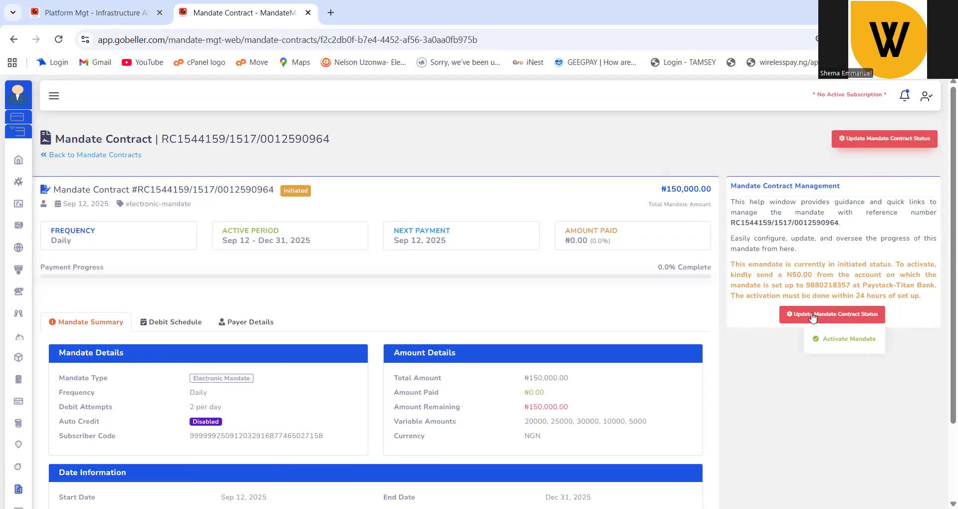
Attempt to activate the Initiated mandate, dismiss the error, and view its daily ₦1,351.35 debit schedule.
click(839, 341)
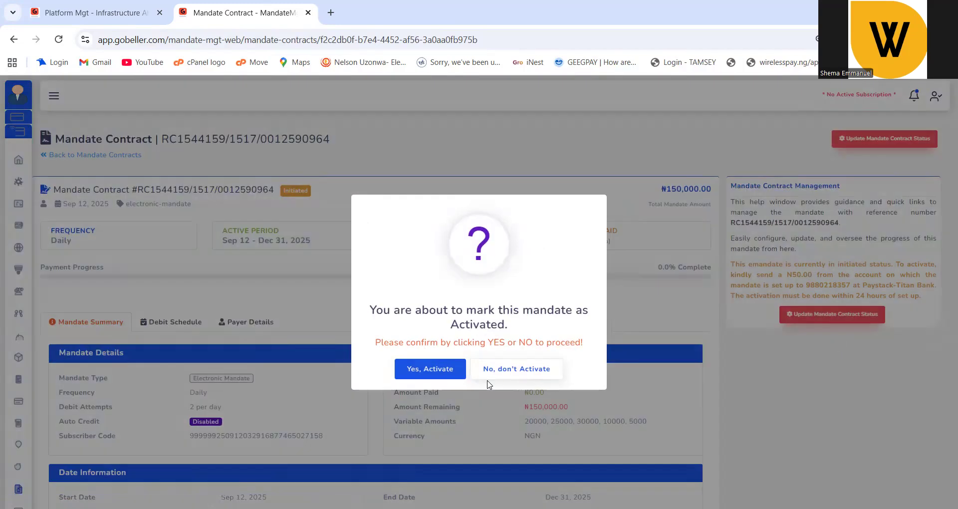
click(441, 369)
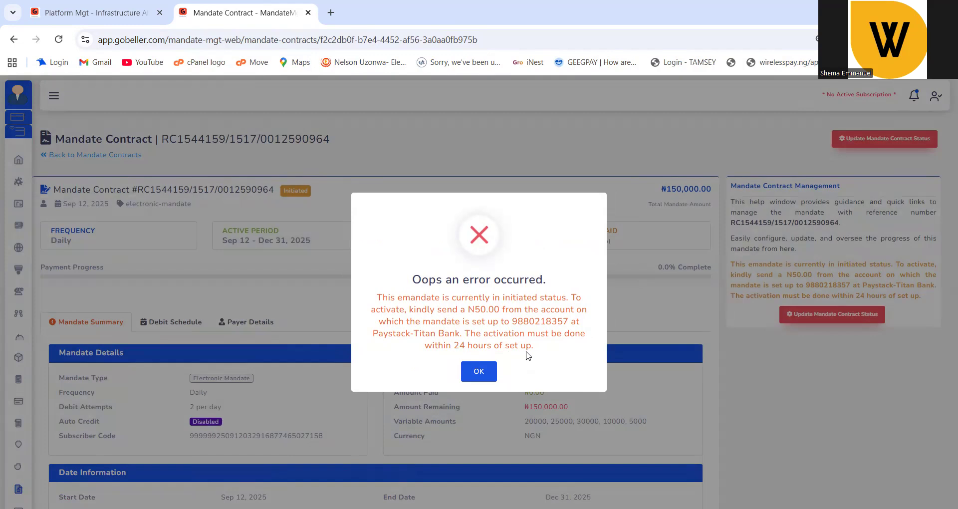
click(474, 371)
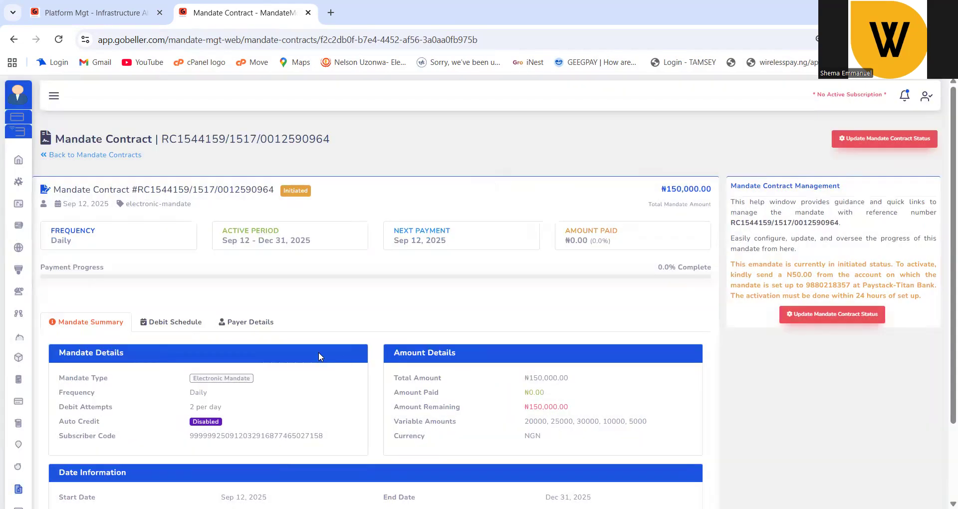
click(184, 326)
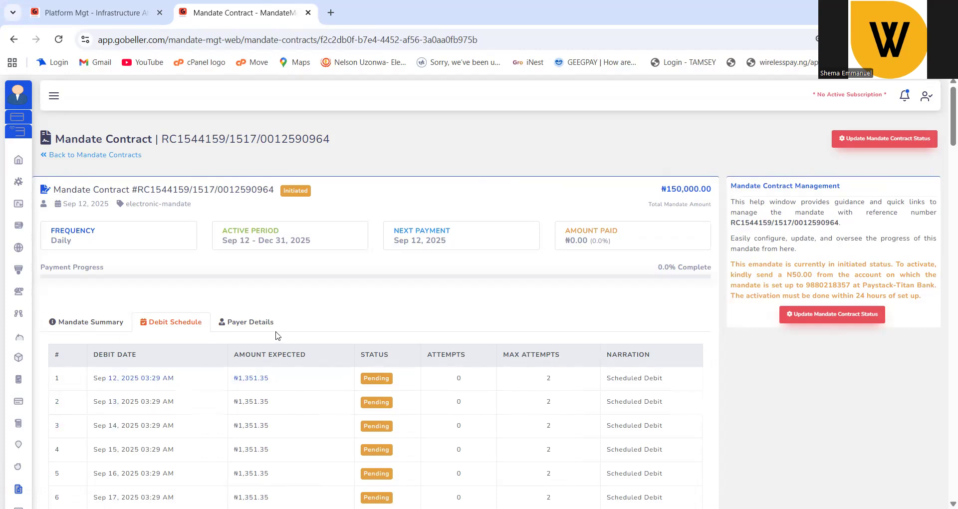
Check Payer Details, then review the Mandate Summary's dates, including the Feb 28, 2026 extension.
click(263, 324)
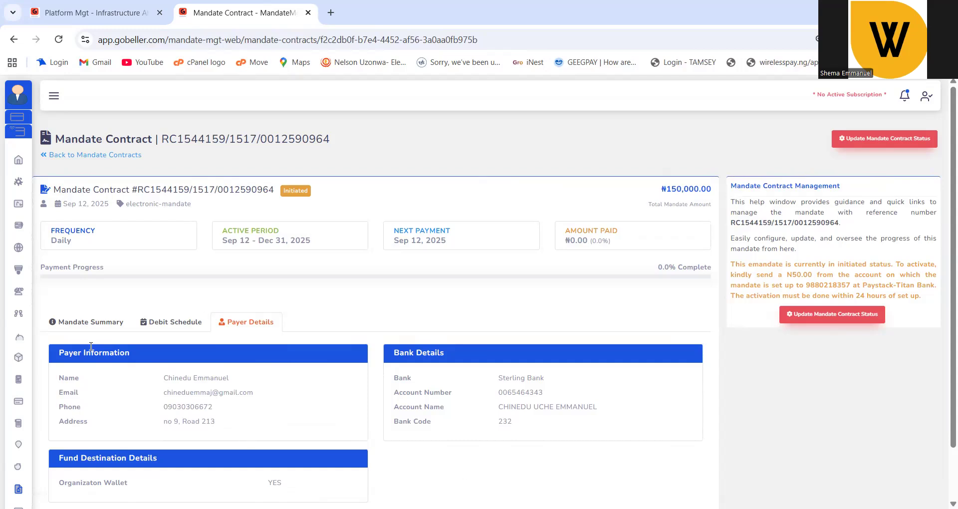
click(91, 324)
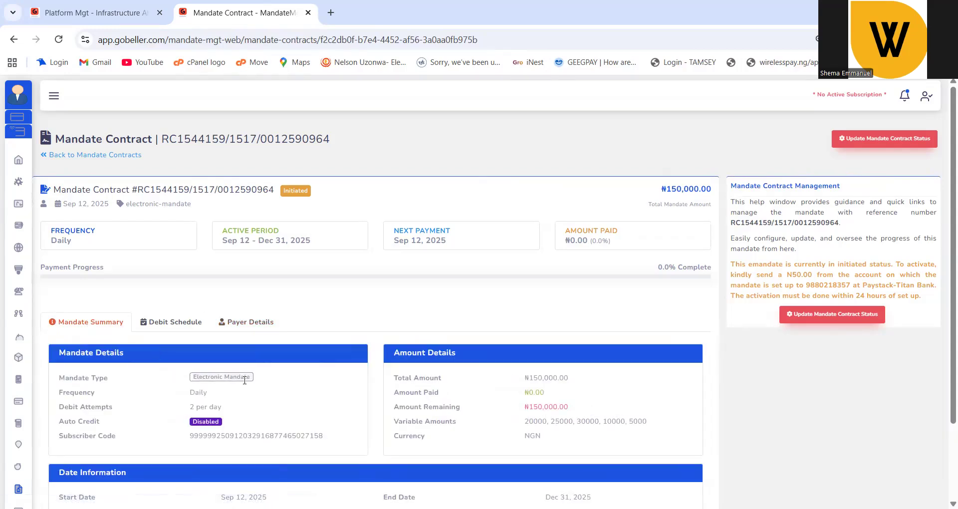
scroll(242, 382, down, 2)
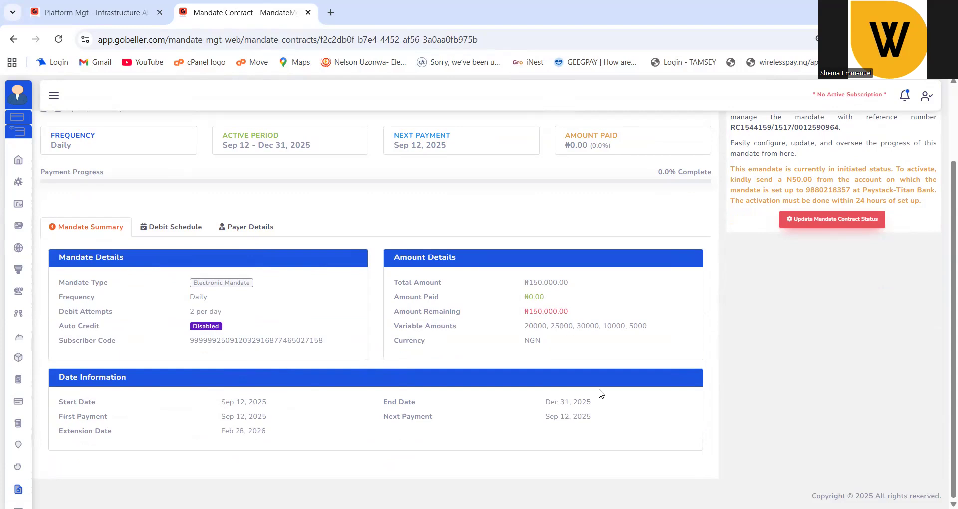
scroll(546, 351, up, 3)
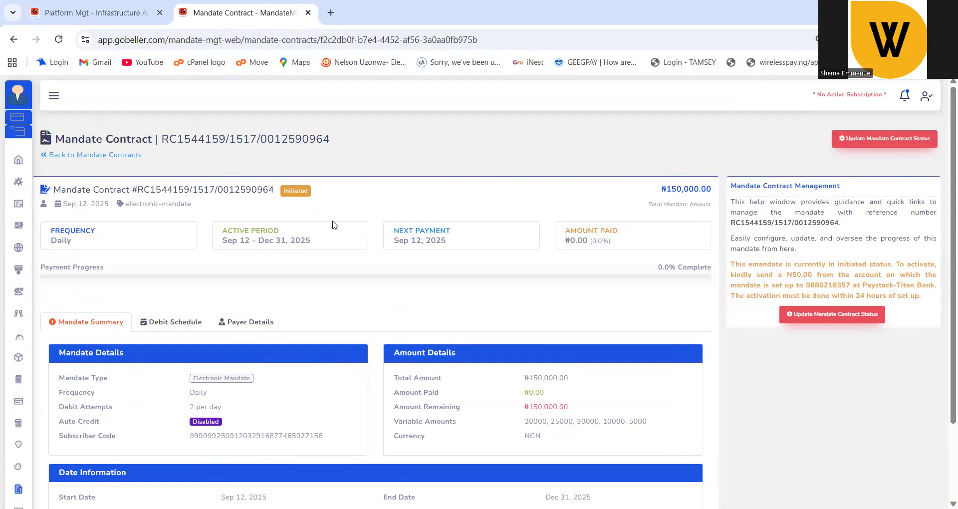
drag(301, 191, 315, 191)
scroll(522, 376, down, 2)
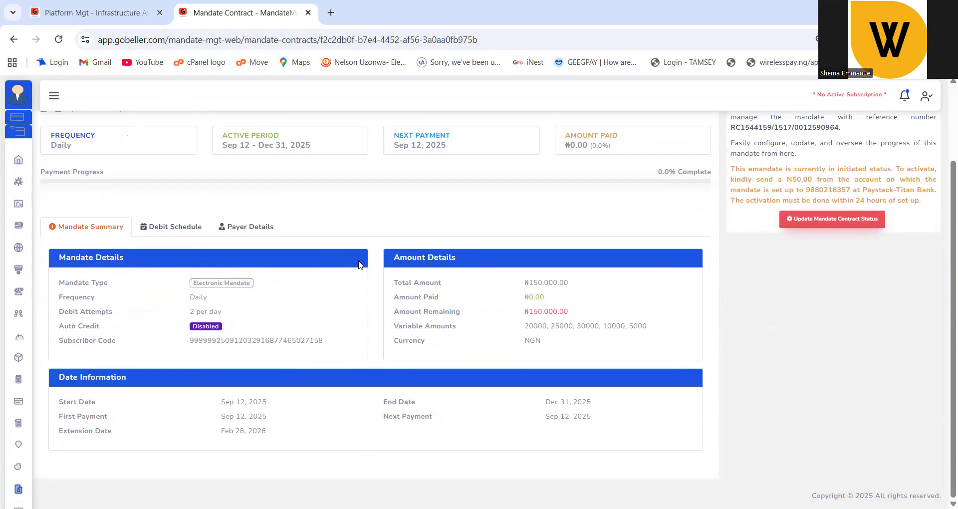
Review the payer information, Sterling Bank account details and organization wallet fund destination.
click(257, 228)
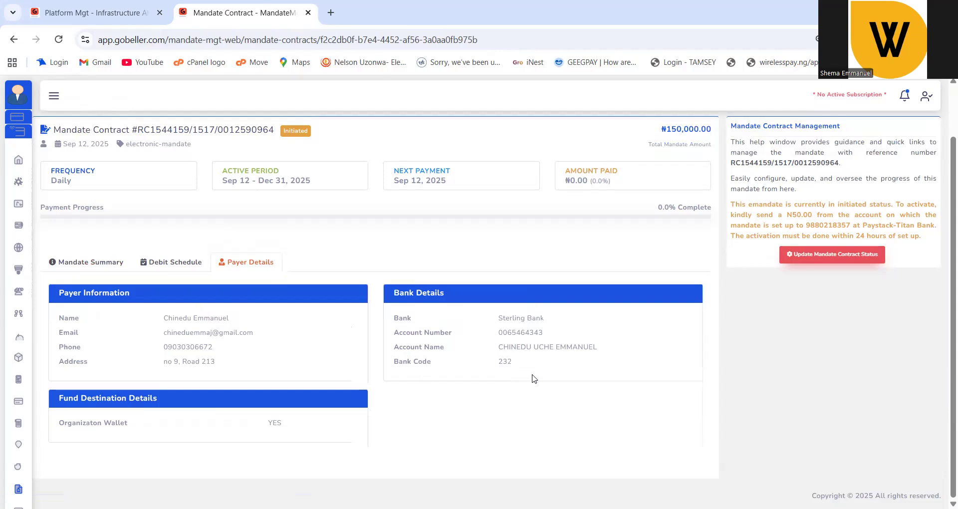
drag(500, 332, 547, 335)
scroll(509, 332, up, 1)
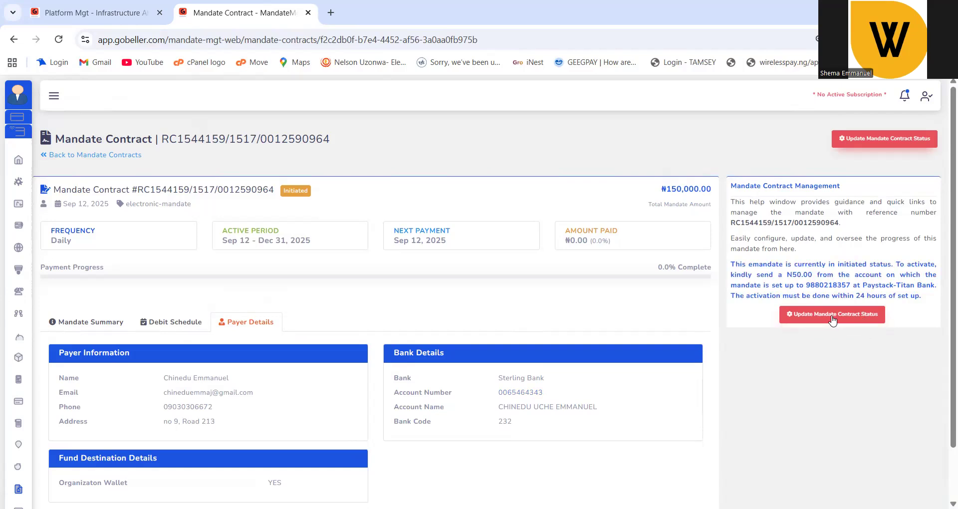
Show the Activate Mandate option under Update Mandate Contract Status again.
click(805, 316)
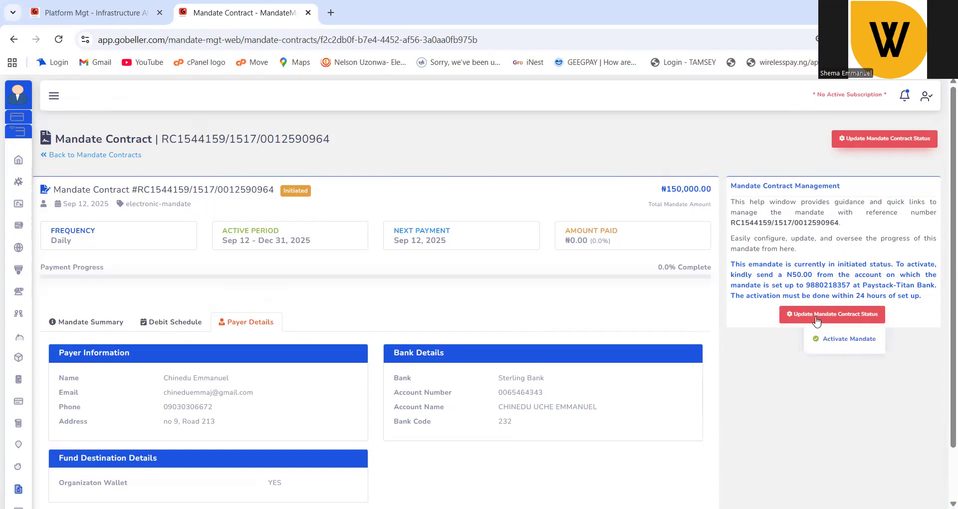